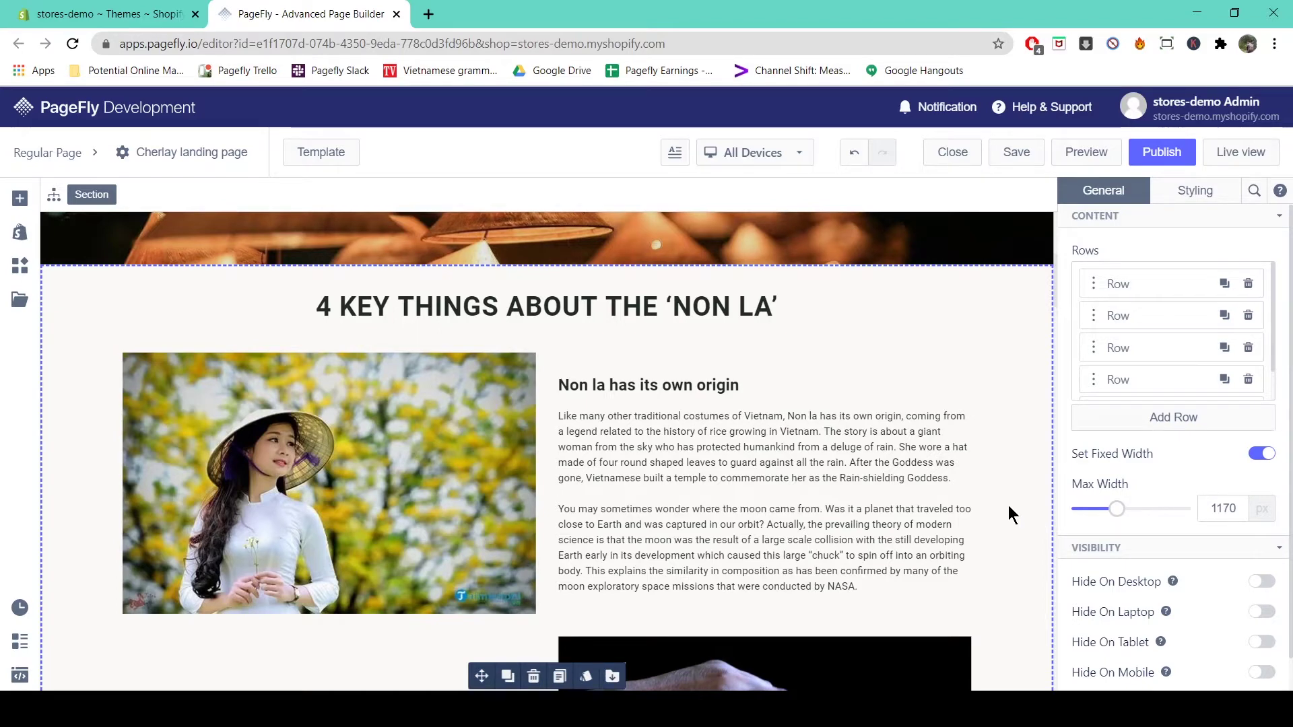
# Step: Add a button with a star icon directly below the photo of the woman and select the whole button
pyautogui.click(20, 202)
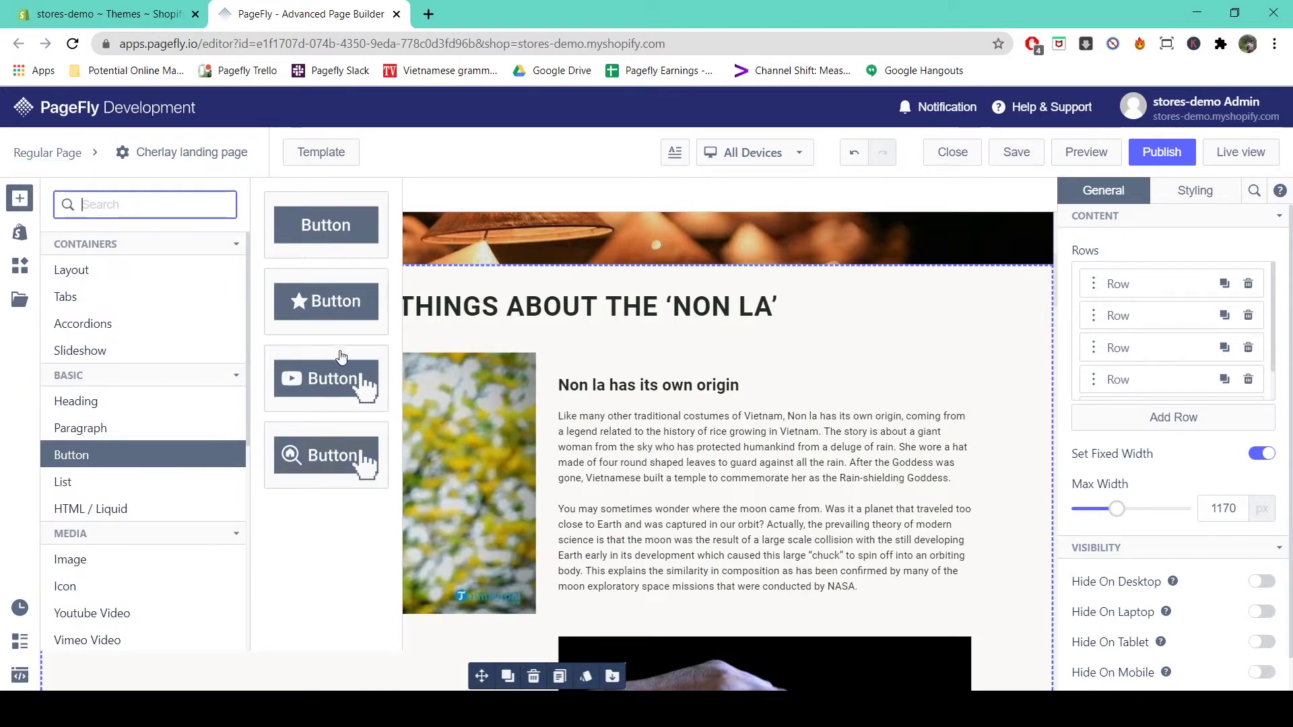
pyautogui.moveTo(324, 312); pyautogui.dragTo(388, 613)
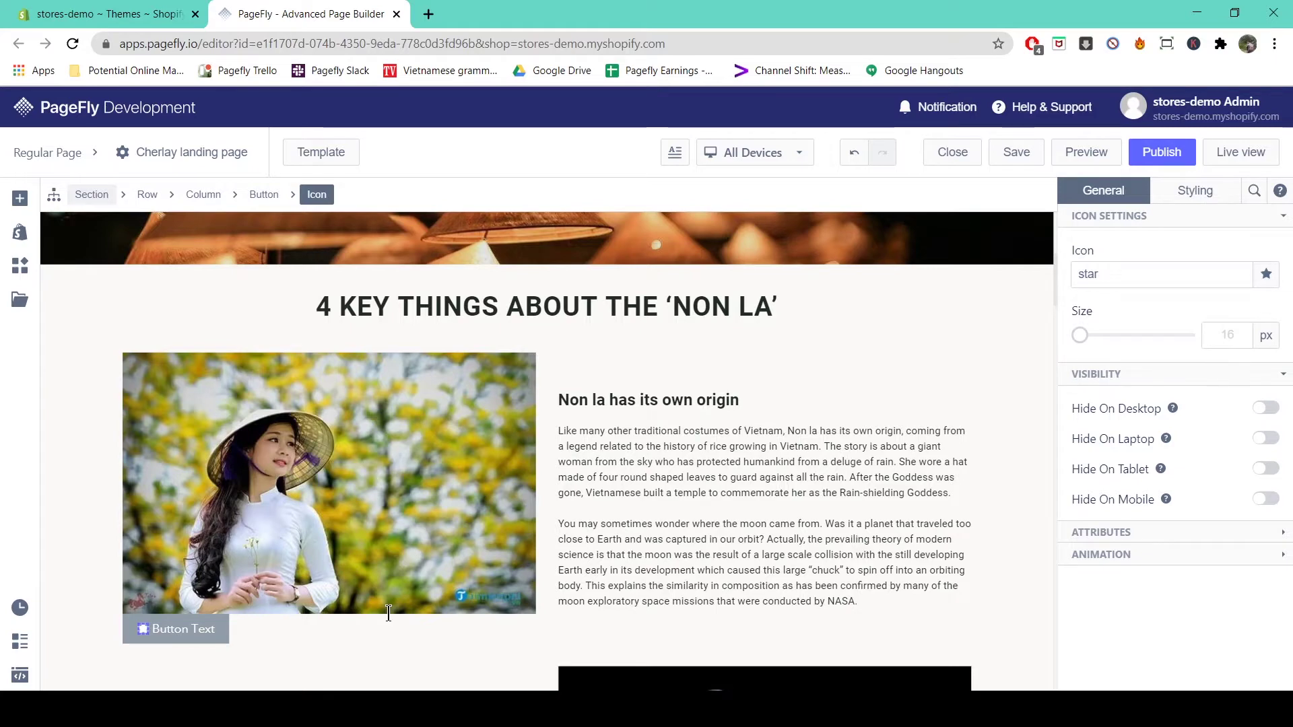
pyautogui.click(264, 194)
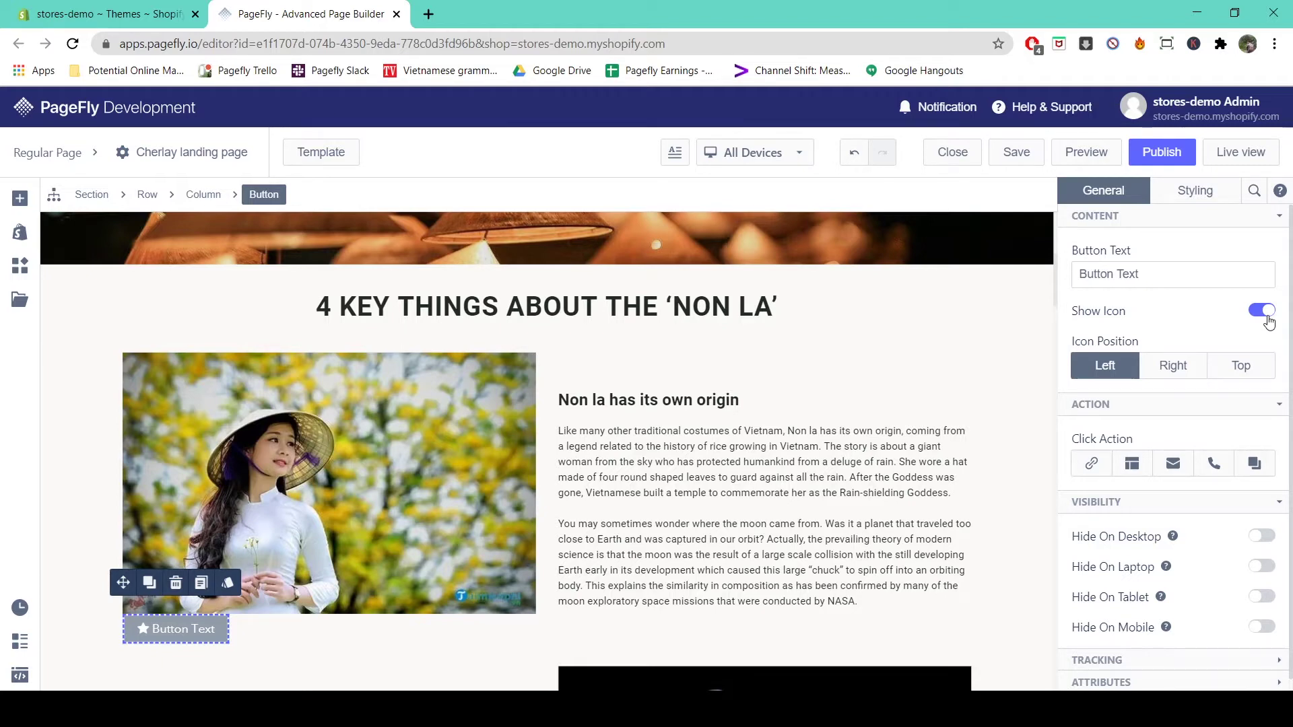
# Step: Change the button's text to "Shop here"
pyautogui.click(1186, 275)
pyautogui.press('BackSpace')
pyautogui.press('BackSpace')
pyautogui.press('BackSpace')
pyautogui.press('BackSpace')
pyautogui.press('BackSpace')
pyautogui.press('BackSpace')
pyautogui.press('BackSpace')
pyautogui.press('BackSpace')
pyautogui.press('BackSpace')
pyautogui.press('BackSpace')
pyautogui.press('BackSpace')
pyautogui.write('Shop her')
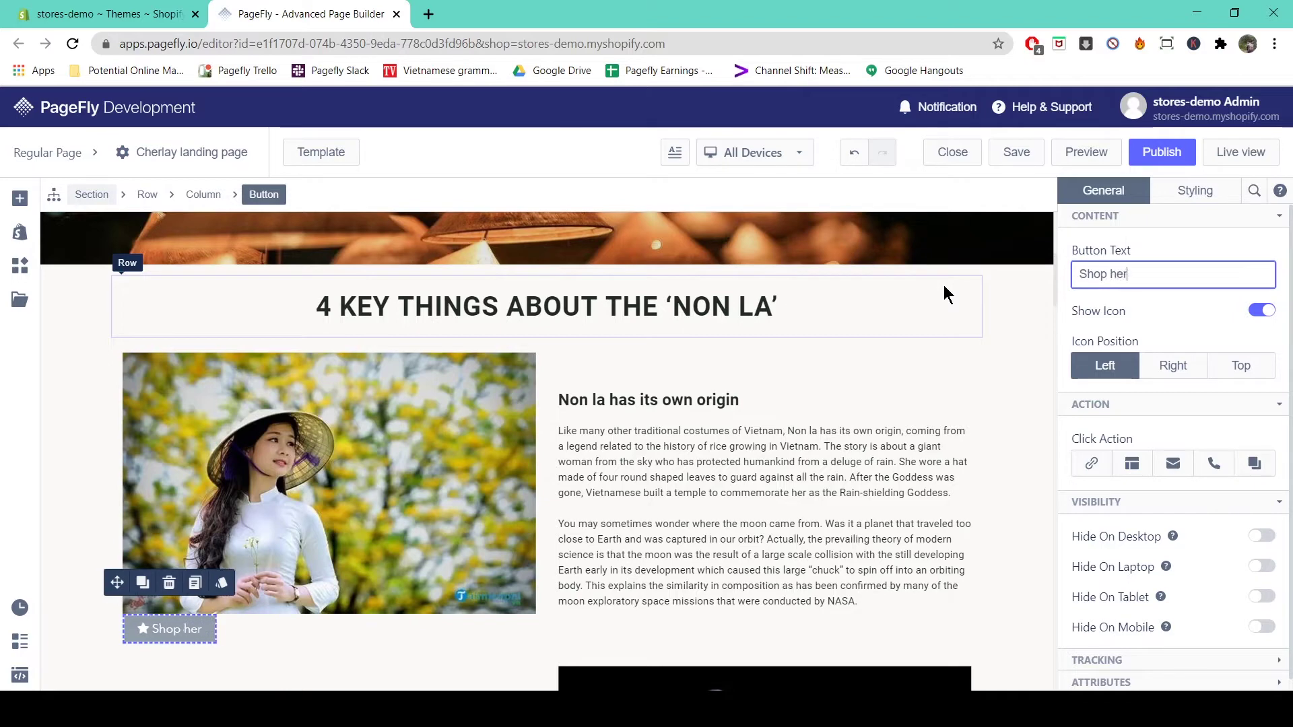
pyautogui.write('e')
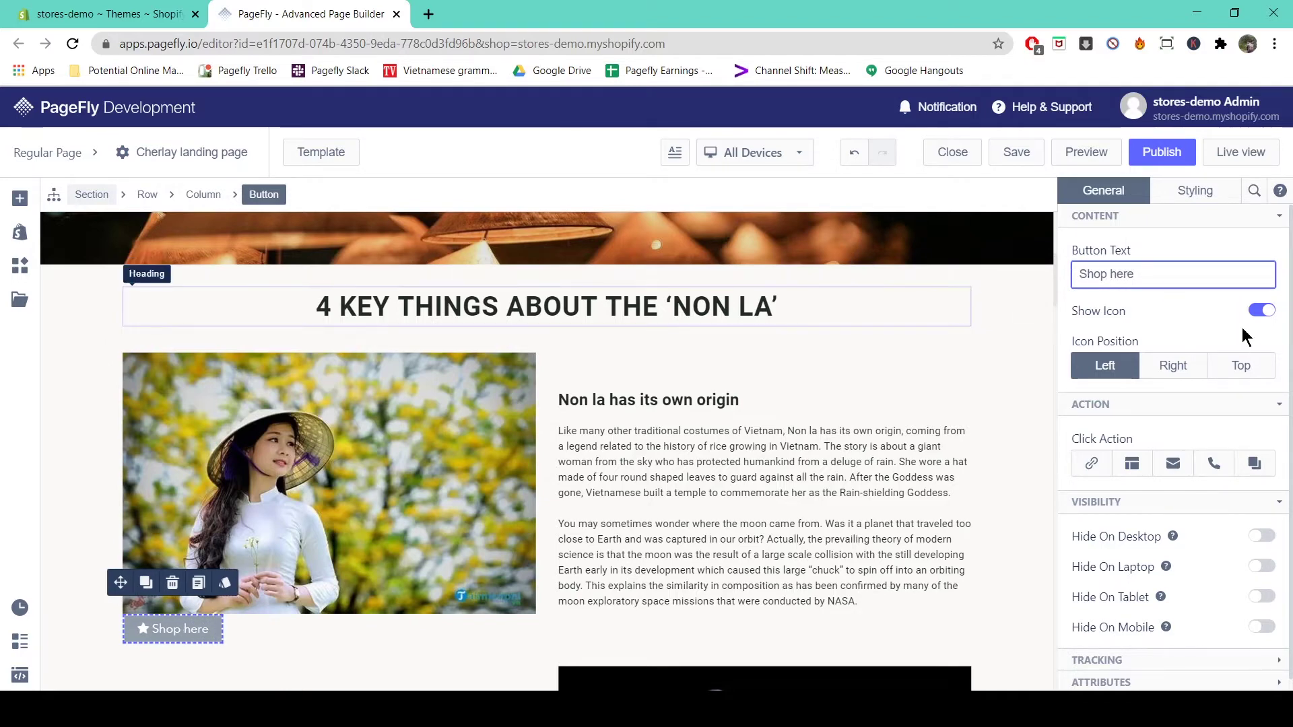
# Step: Toggle the button's icon off and back on, and set the icon position to Top
pyautogui.click(1263, 311)
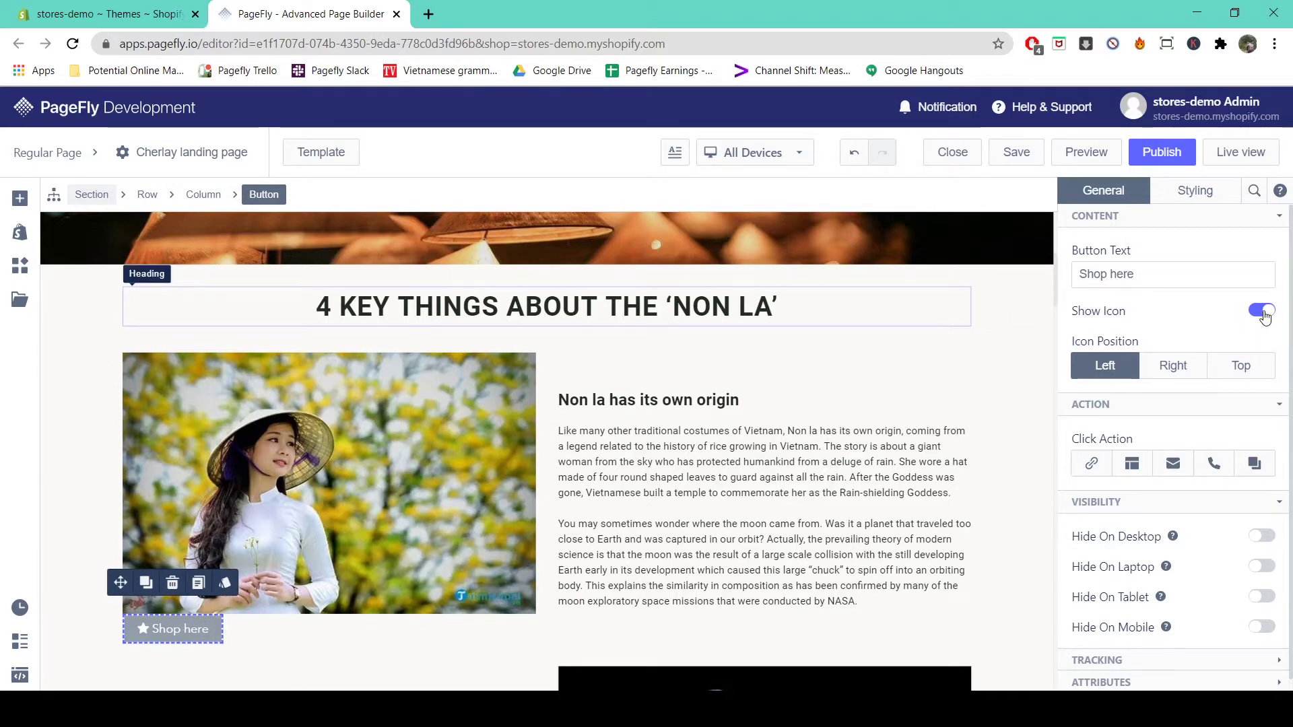
pyautogui.click(1264, 313)
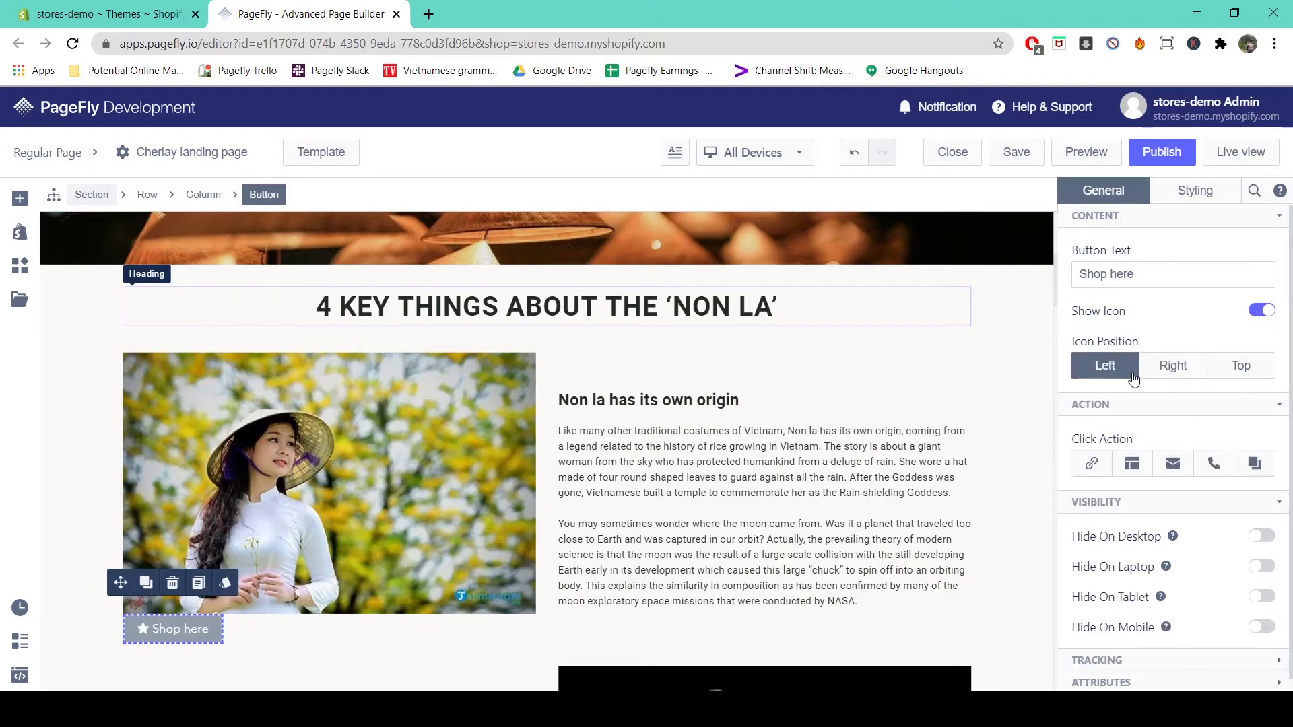
pyautogui.click(1172, 372)
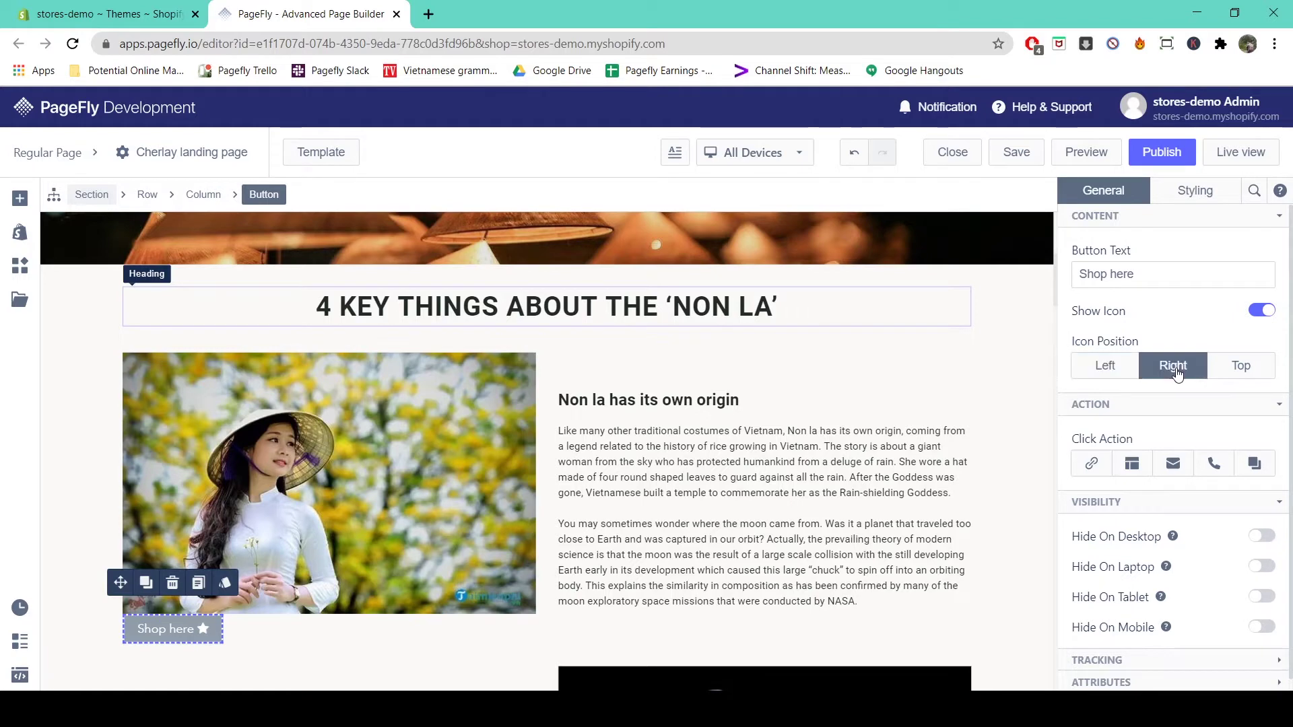
pyautogui.click(1237, 369)
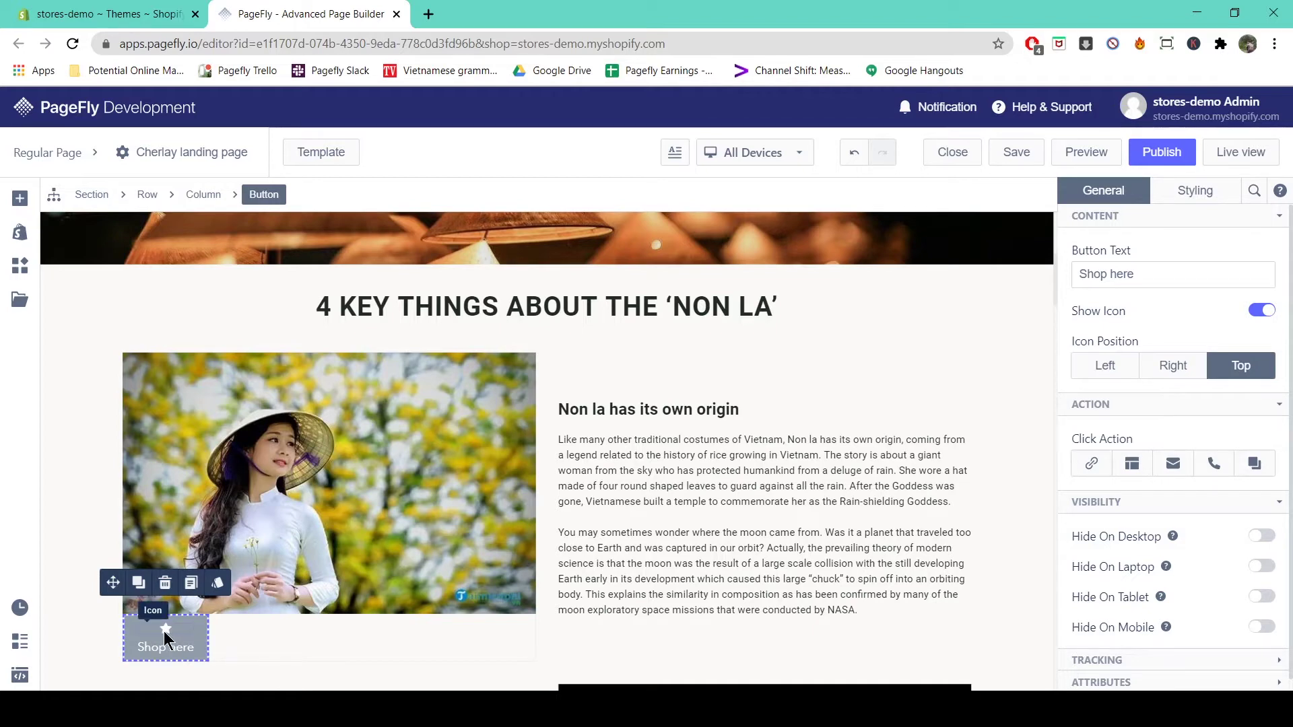
# Step: Change the button's icon to hand-o-right and set the icon size to 52 px
pyautogui.click(164, 632)
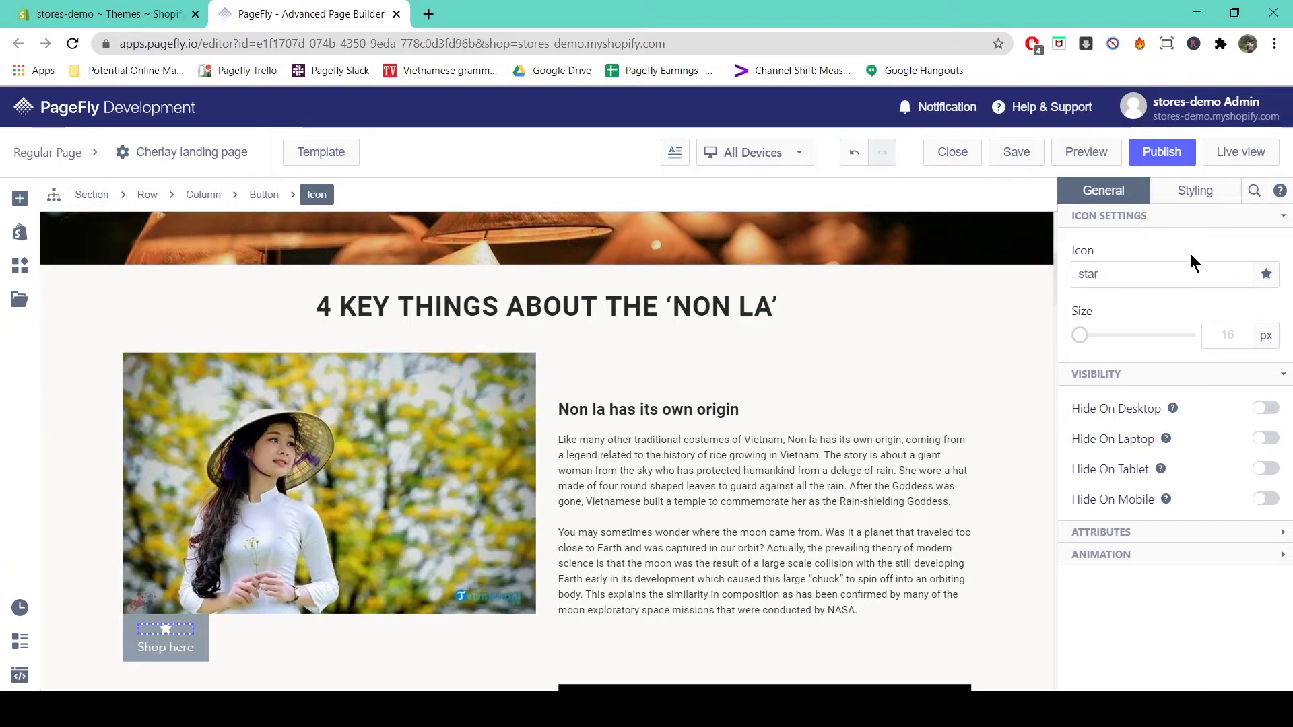
pyautogui.click(1266, 275)
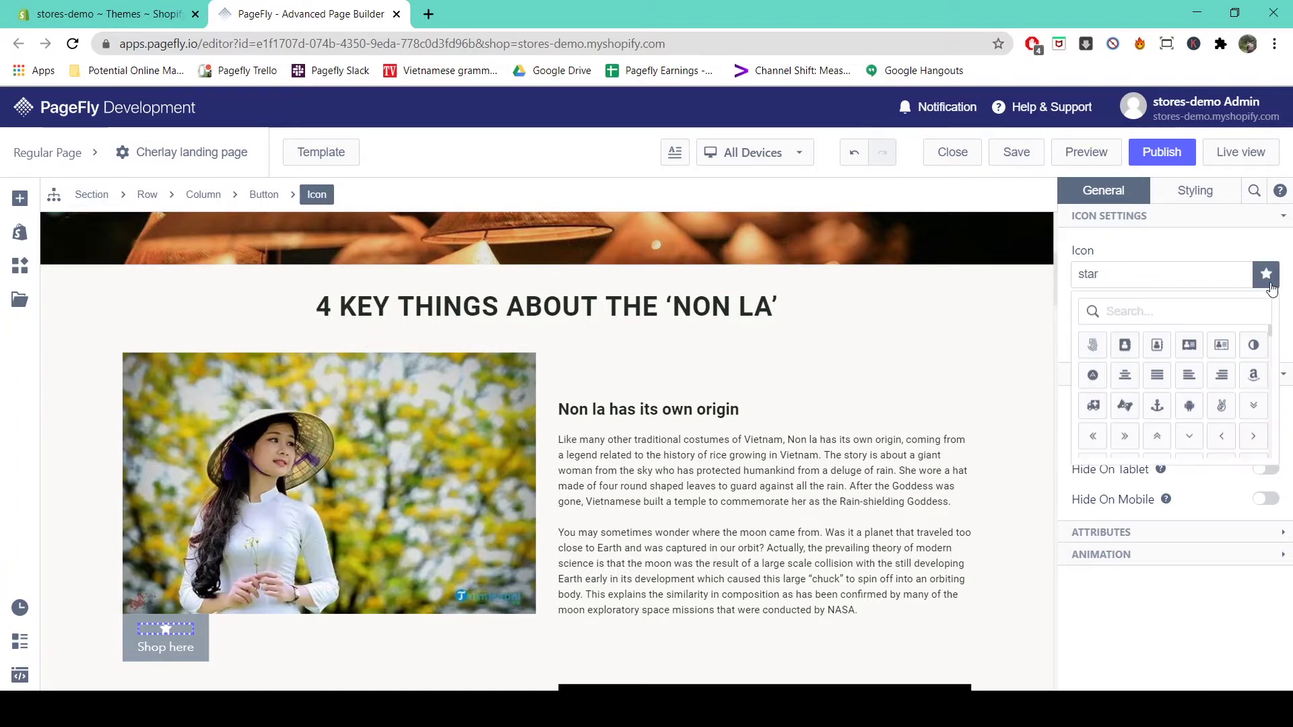
pyautogui.scroll(-10, 1254, 392)
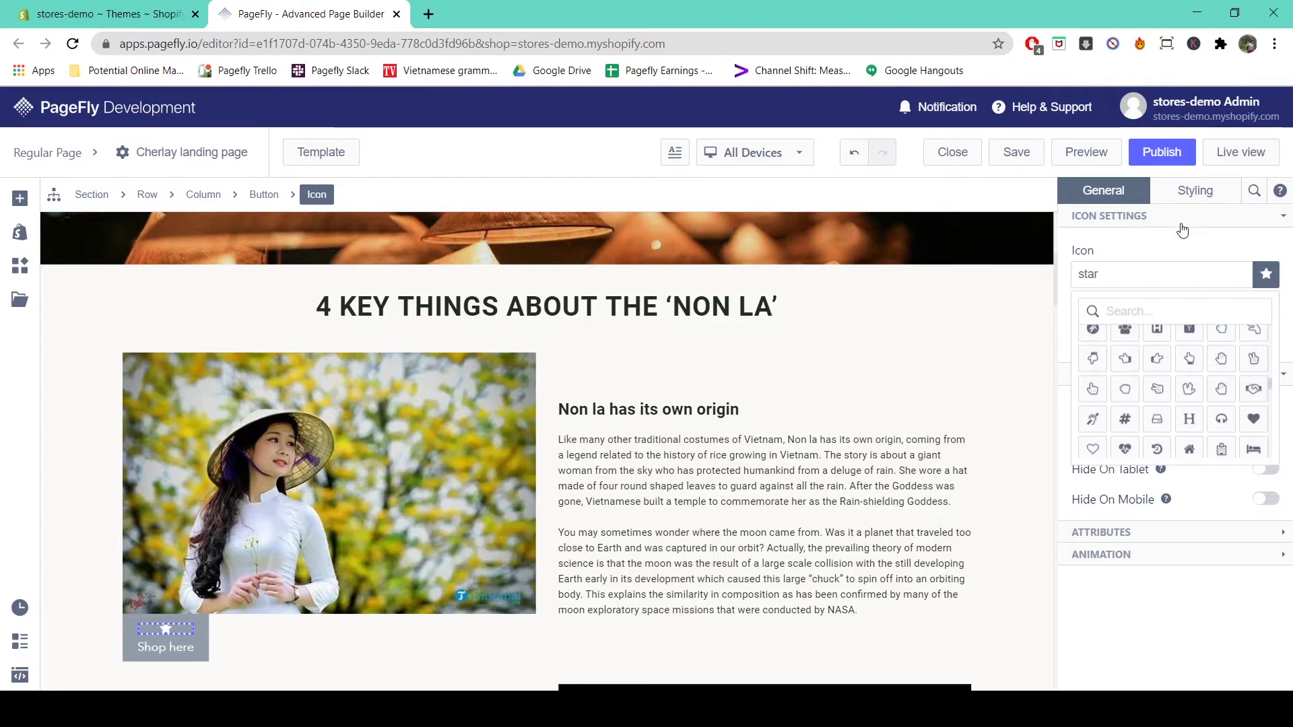
pyautogui.click(1158, 358)
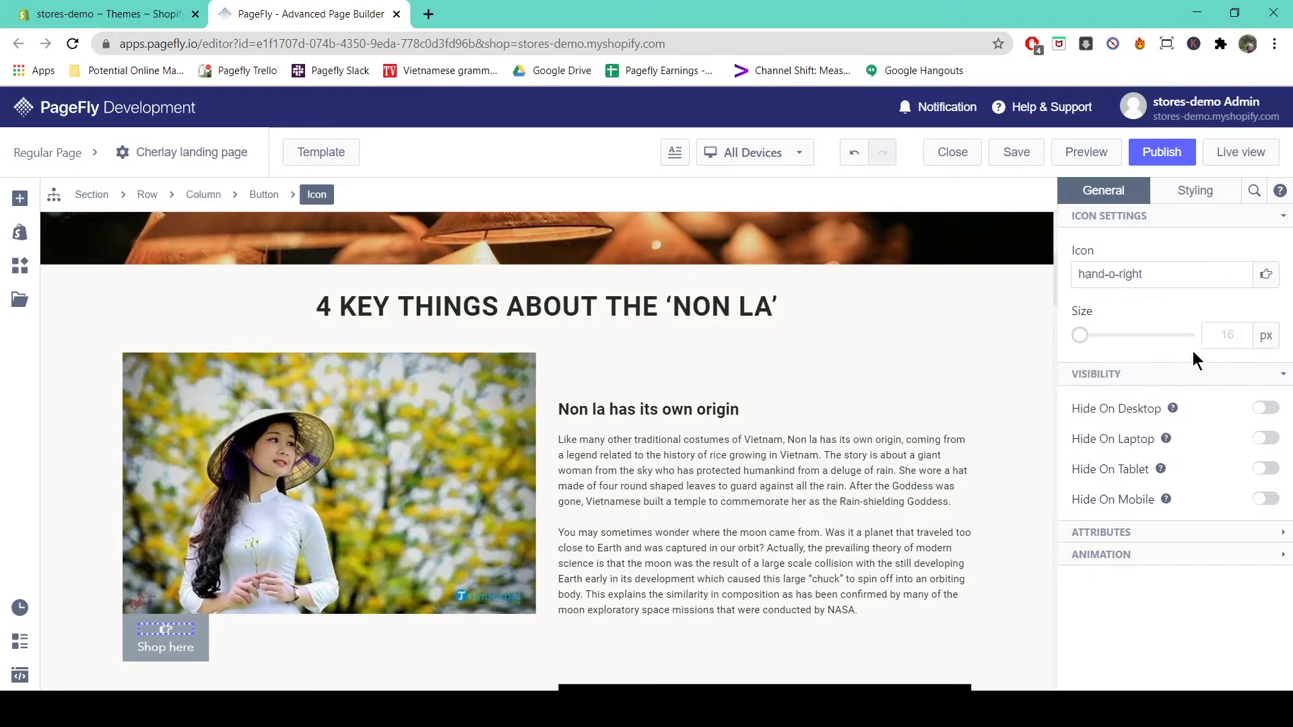
pyautogui.moveTo(1080, 334); pyautogui.dragTo(1085, 336)
pyautogui.scroll(-3, 741, 450)
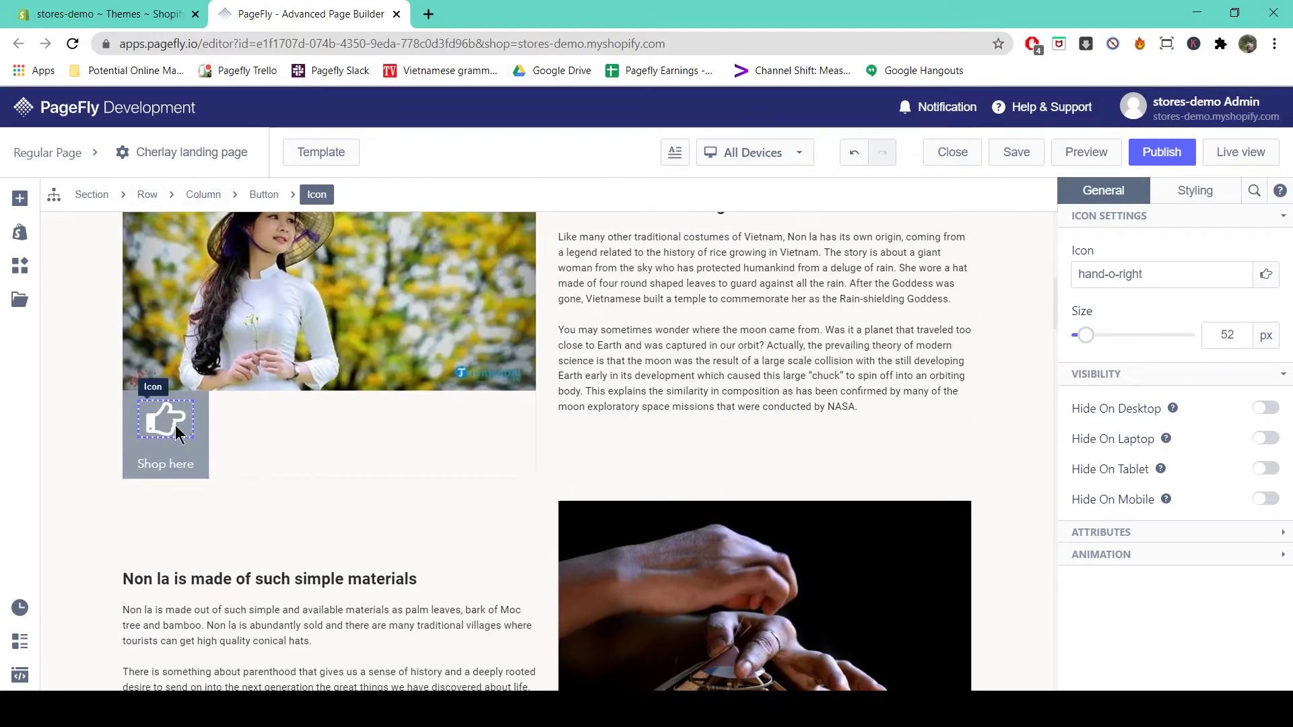
# Step: Select the button below the woman's photo and browse its available style presets
pyautogui.click(185, 464)
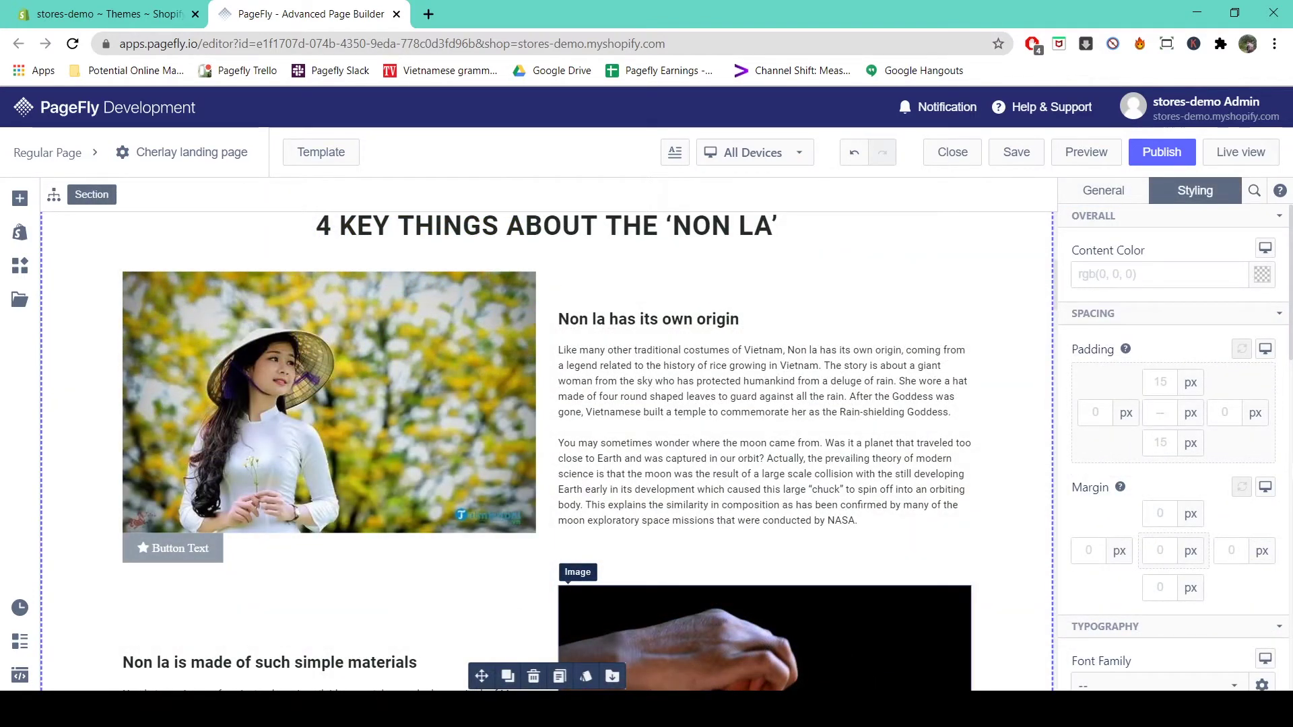
pyautogui.click(216, 552)
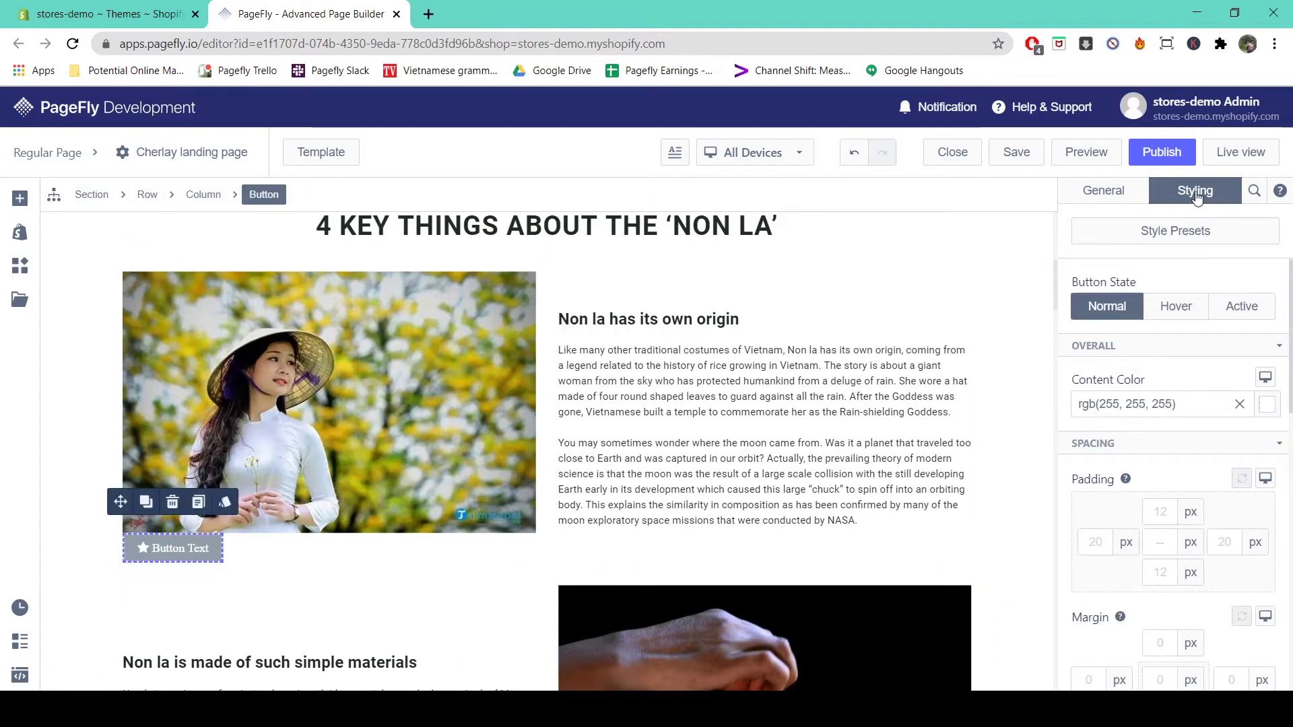
pyautogui.click(1224, 231)
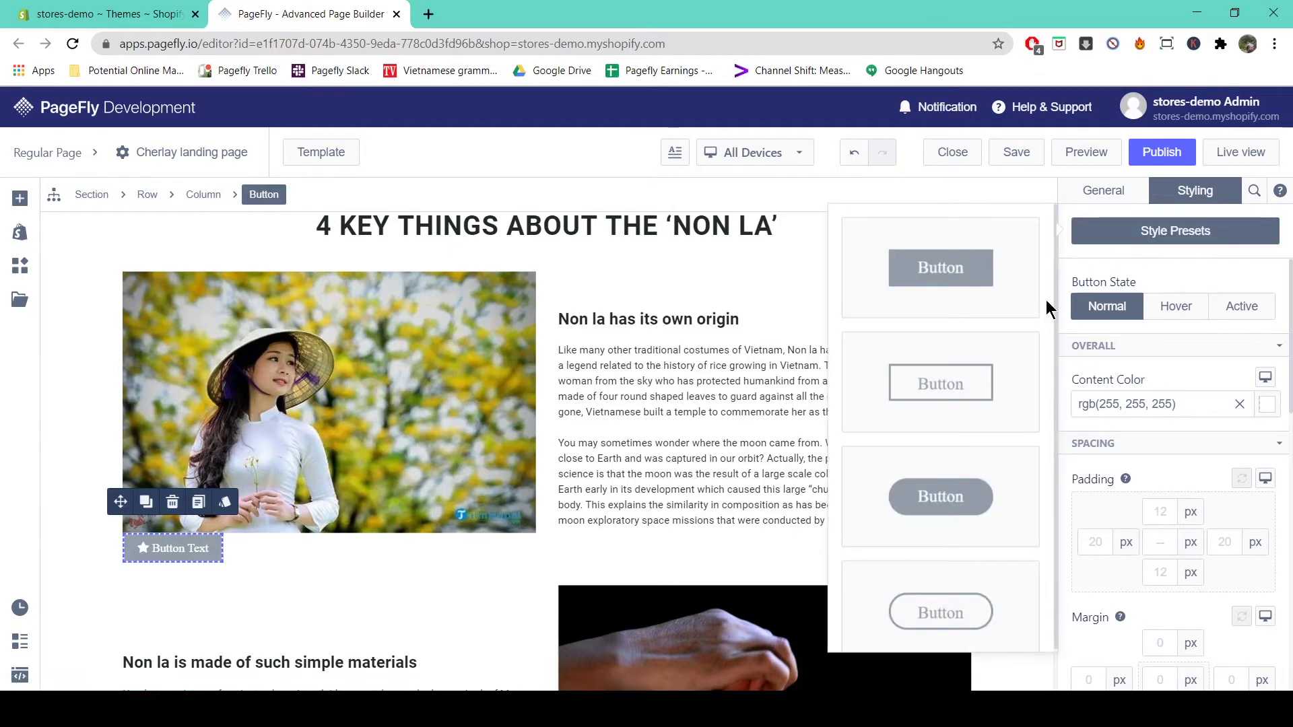
pyautogui.scroll(-2, 992, 343)
pyautogui.scroll(-2, 992, 345)
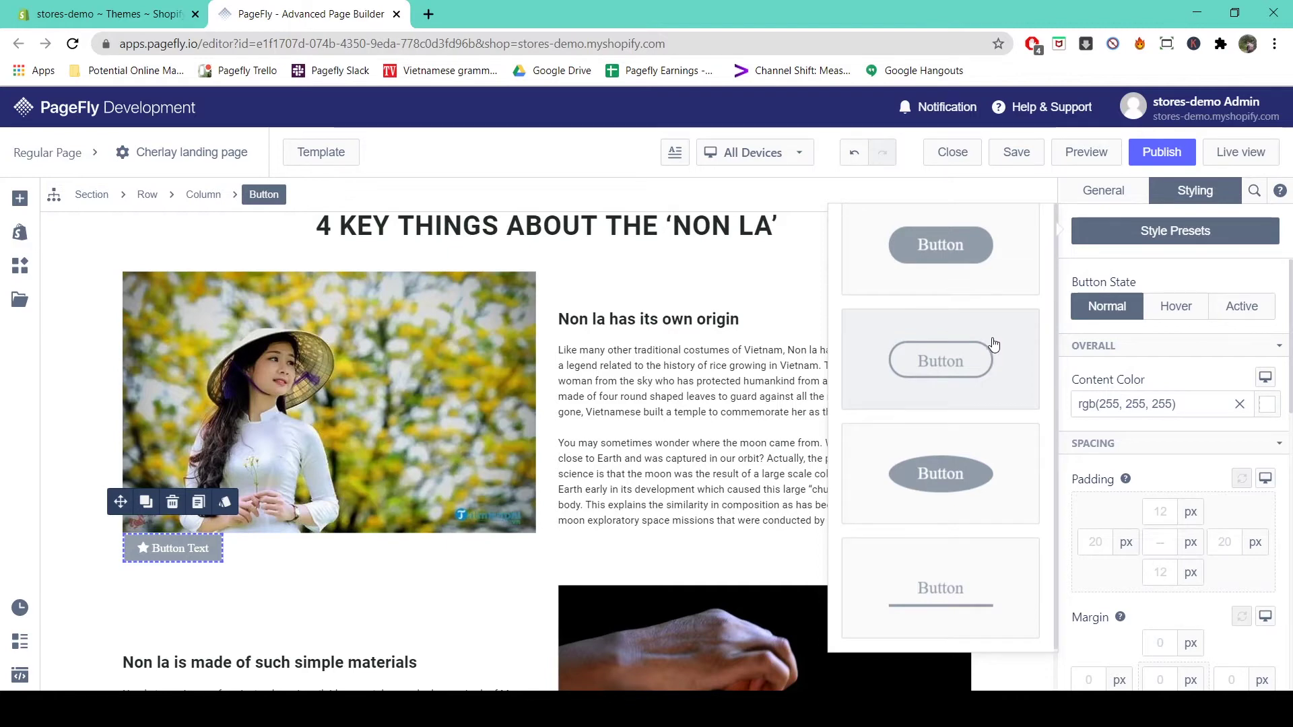
pyautogui.click(1189, 265)
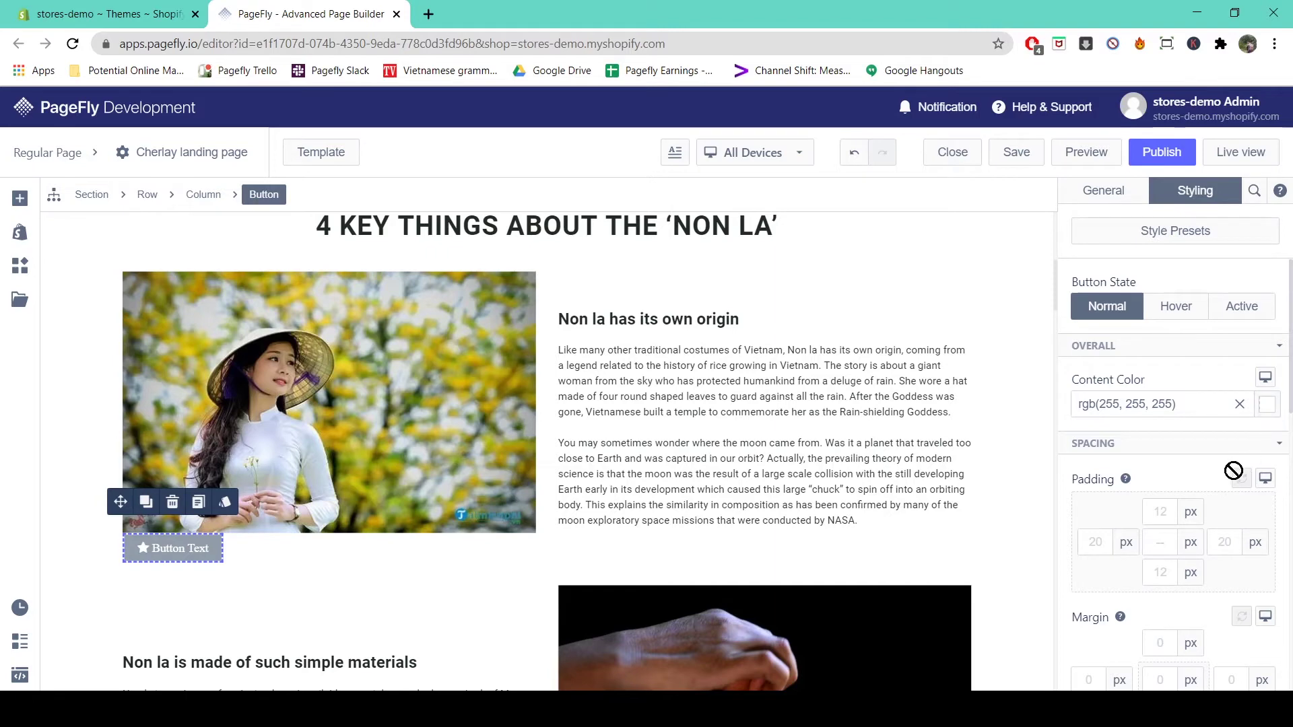
# Step: Set the button's normal-state background color to black, rgb(0, 0, 0)
pyautogui.scroll(-5, 1186, 510)
pyautogui.scroll(-4, 1185, 515)
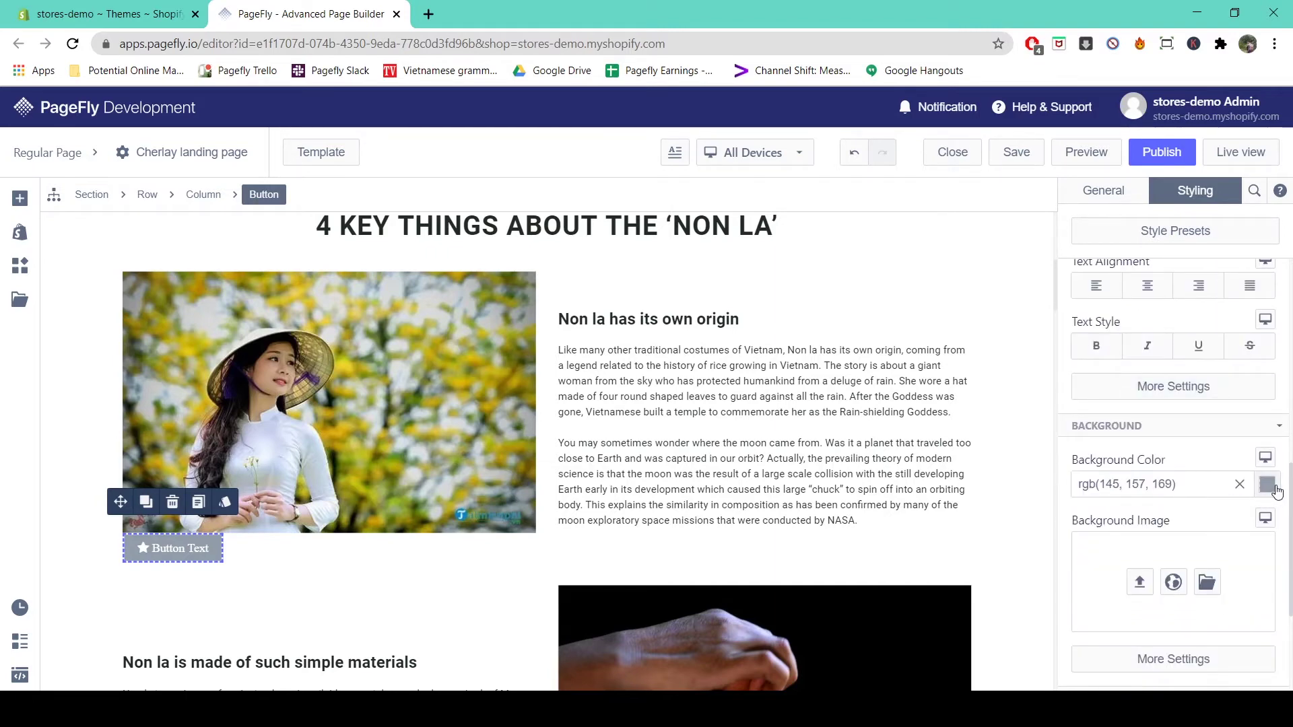
pyautogui.click(1277, 490)
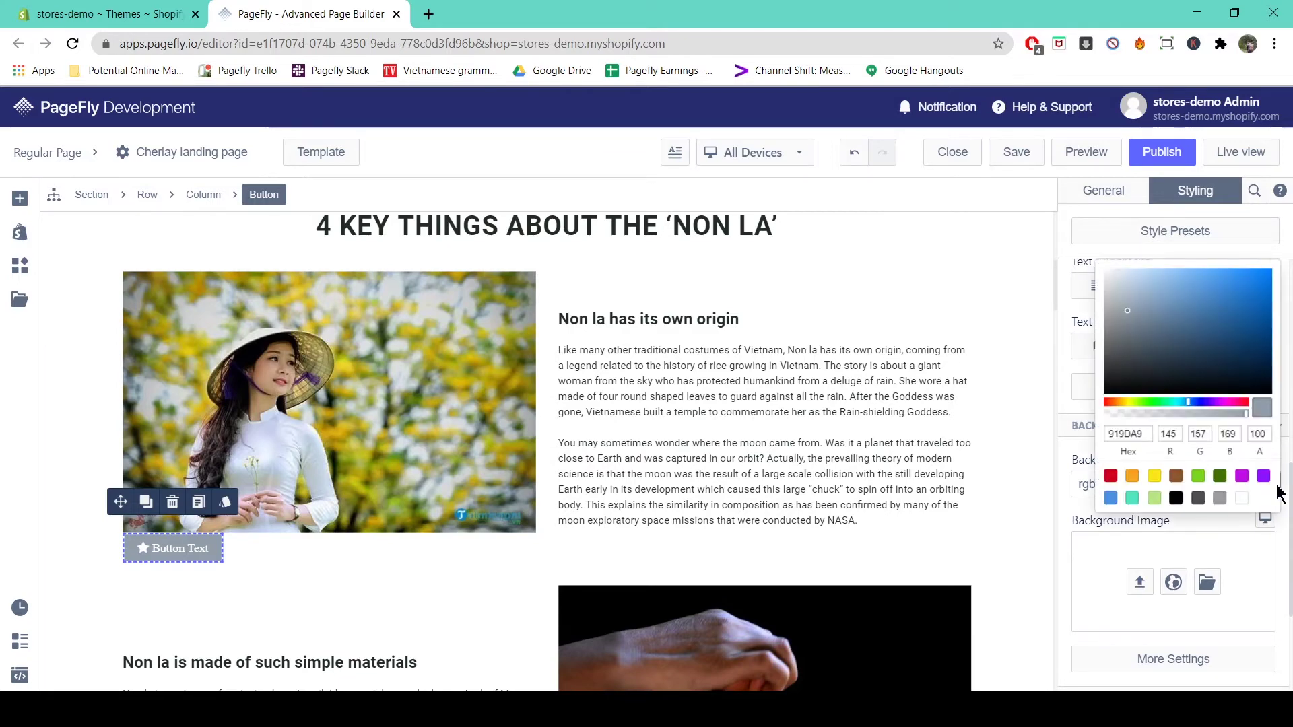
pyautogui.click(1176, 499)
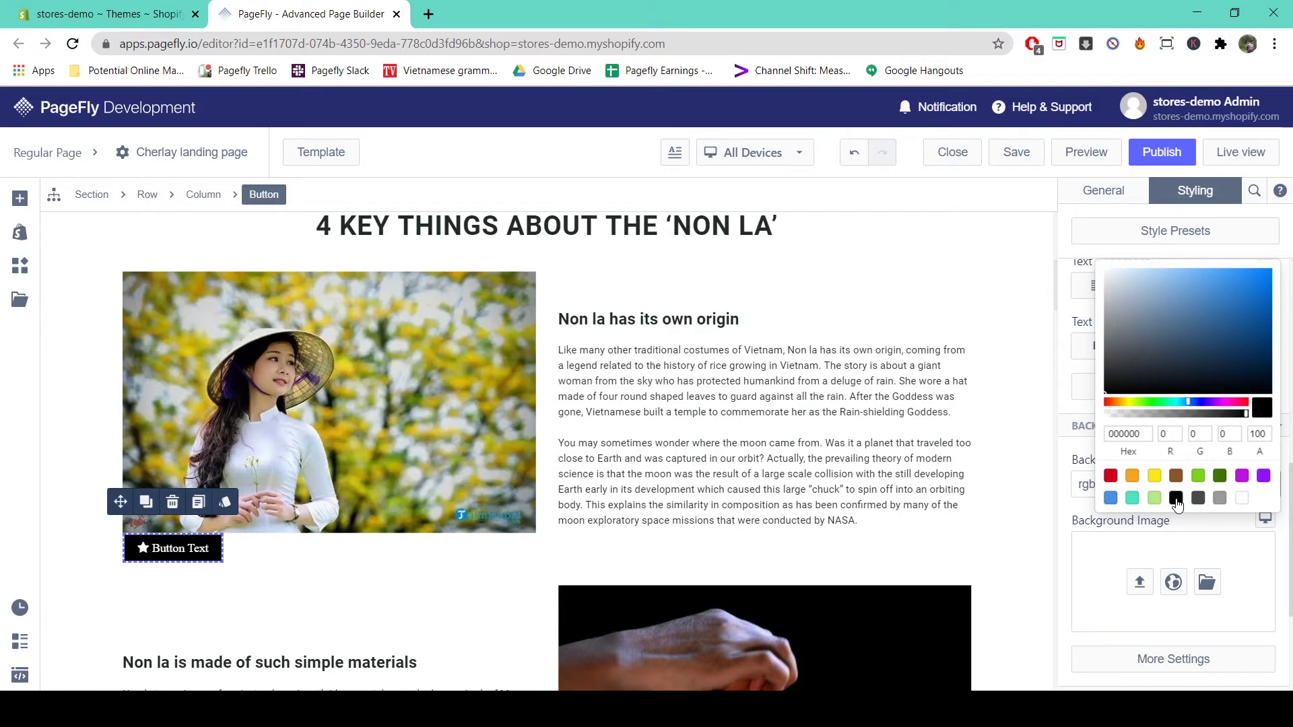
pyautogui.click(1065, 406)
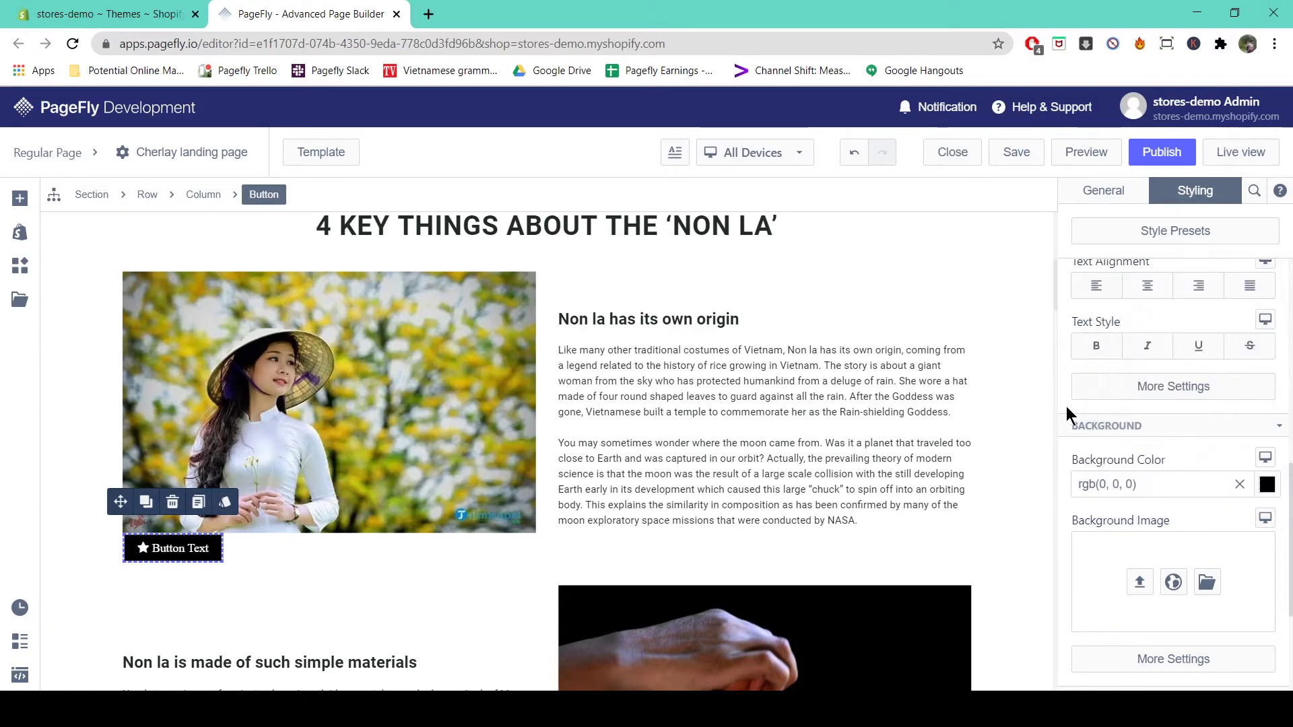
# Step: Set the button's content color to yellow (F8E71C) for the hover state
pyautogui.scroll(10, 1159, 394)
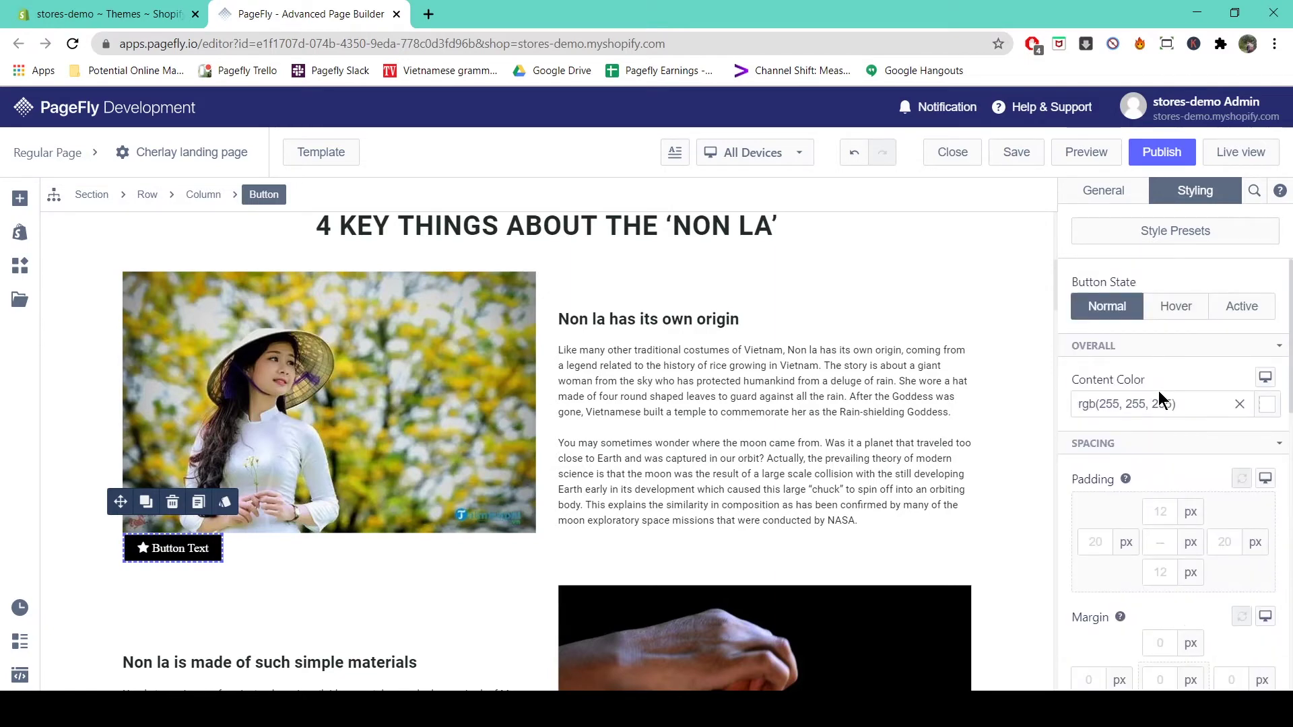
pyautogui.click(1184, 314)
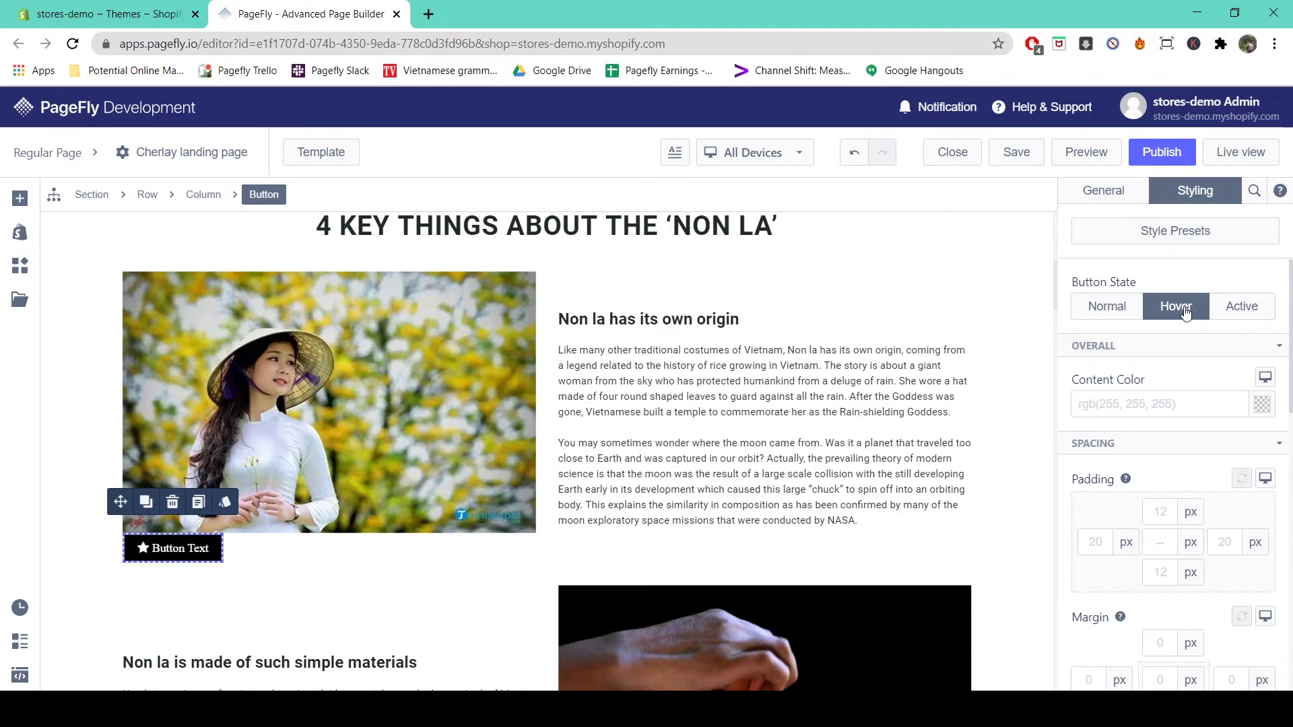
pyautogui.click(1261, 405)
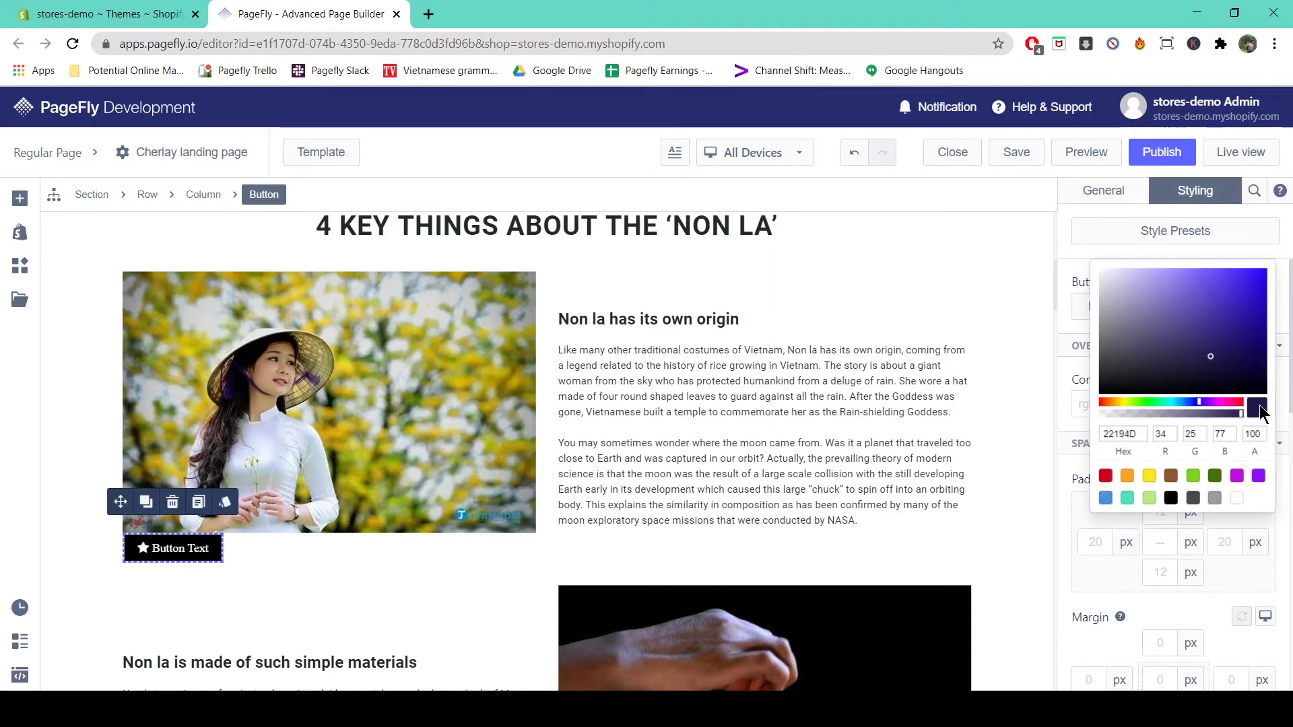
pyautogui.click(1150, 477)
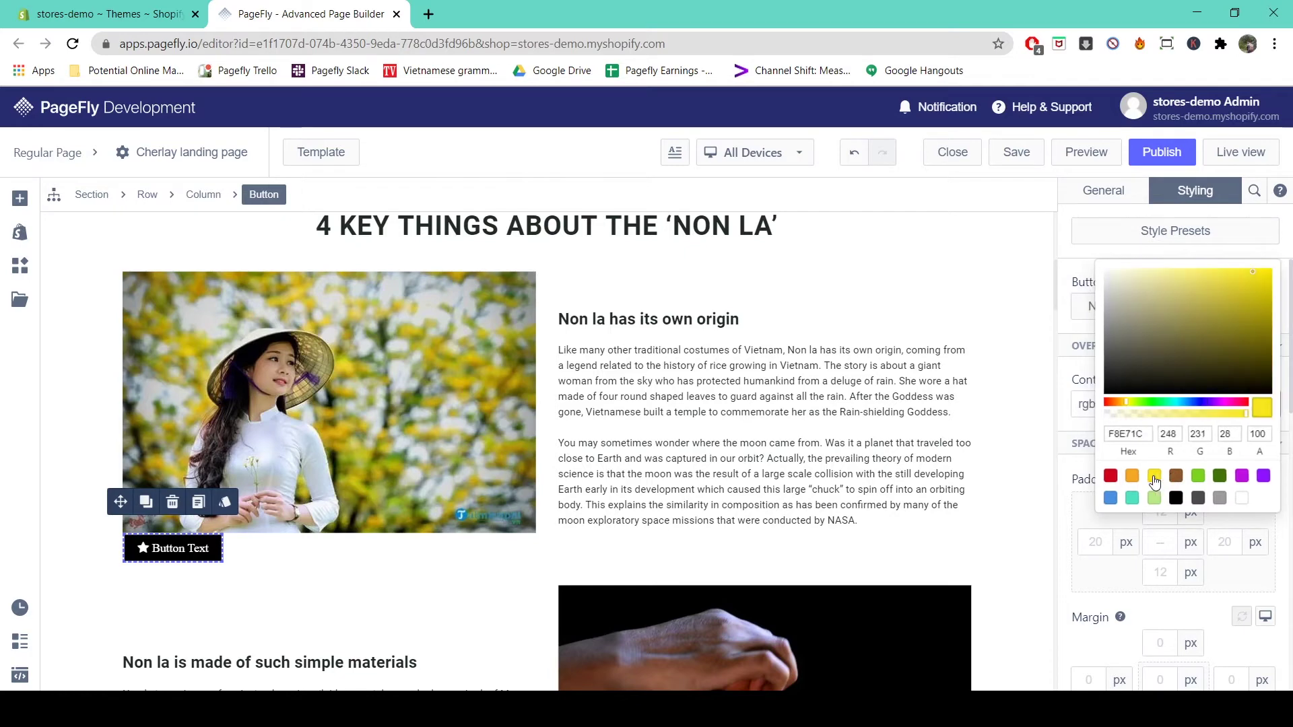
pyautogui.click(1061, 428)
# Step: Give the button's hover state a solid border in purple, rgb(189, 16, 224)
pyautogui.scroll(-6, 1061, 429)
pyautogui.scroll(-5, 1062, 429)
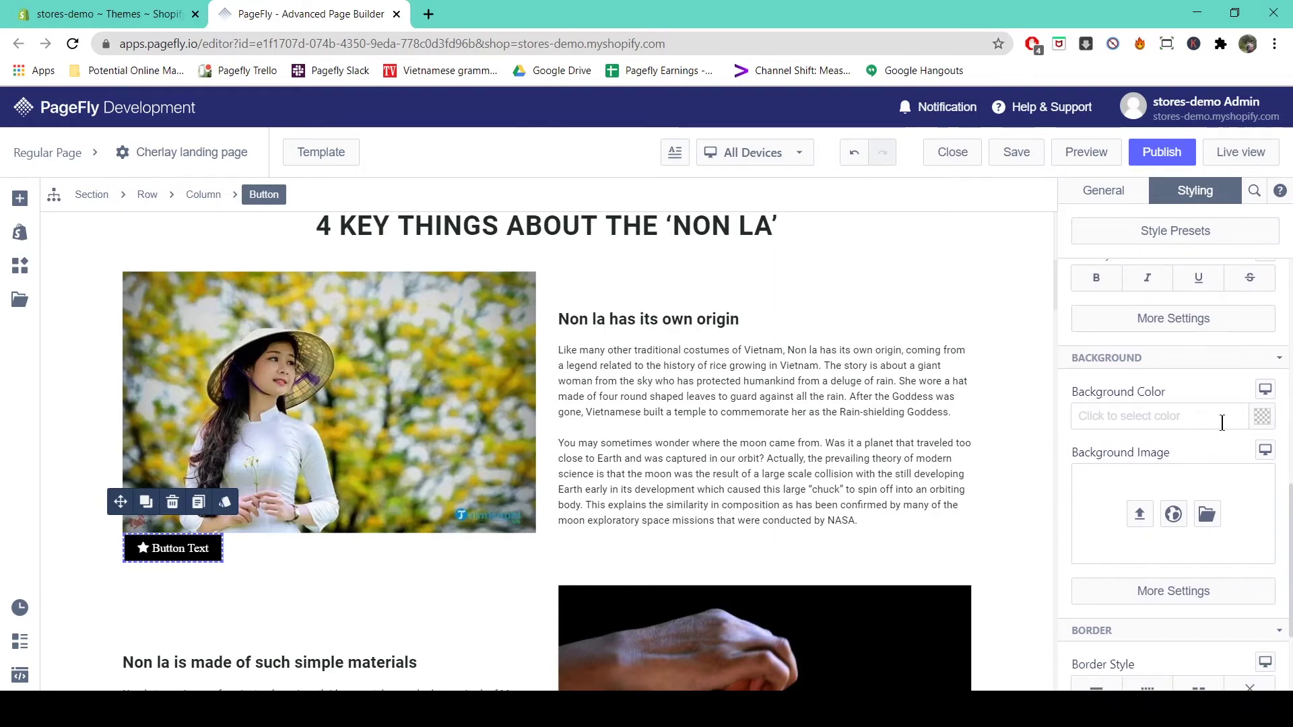
pyautogui.scroll(-3, 1222, 422)
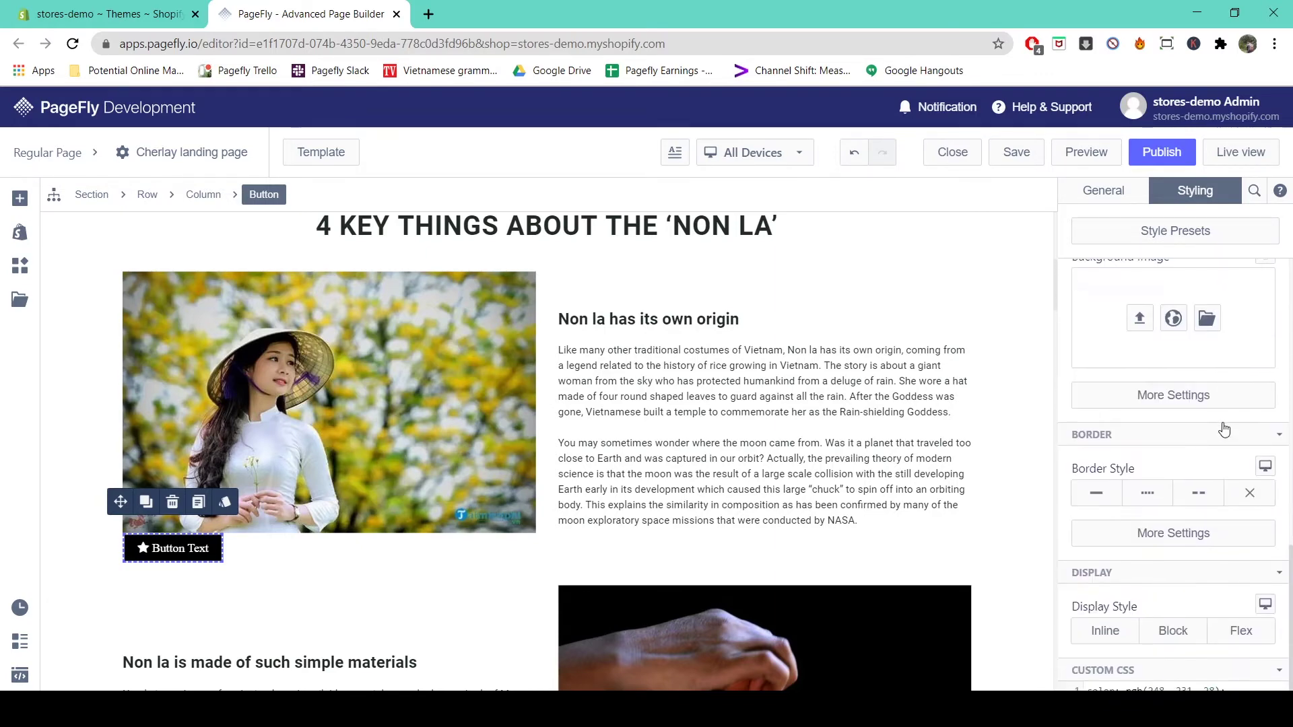
pyautogui.click(1107, 501)
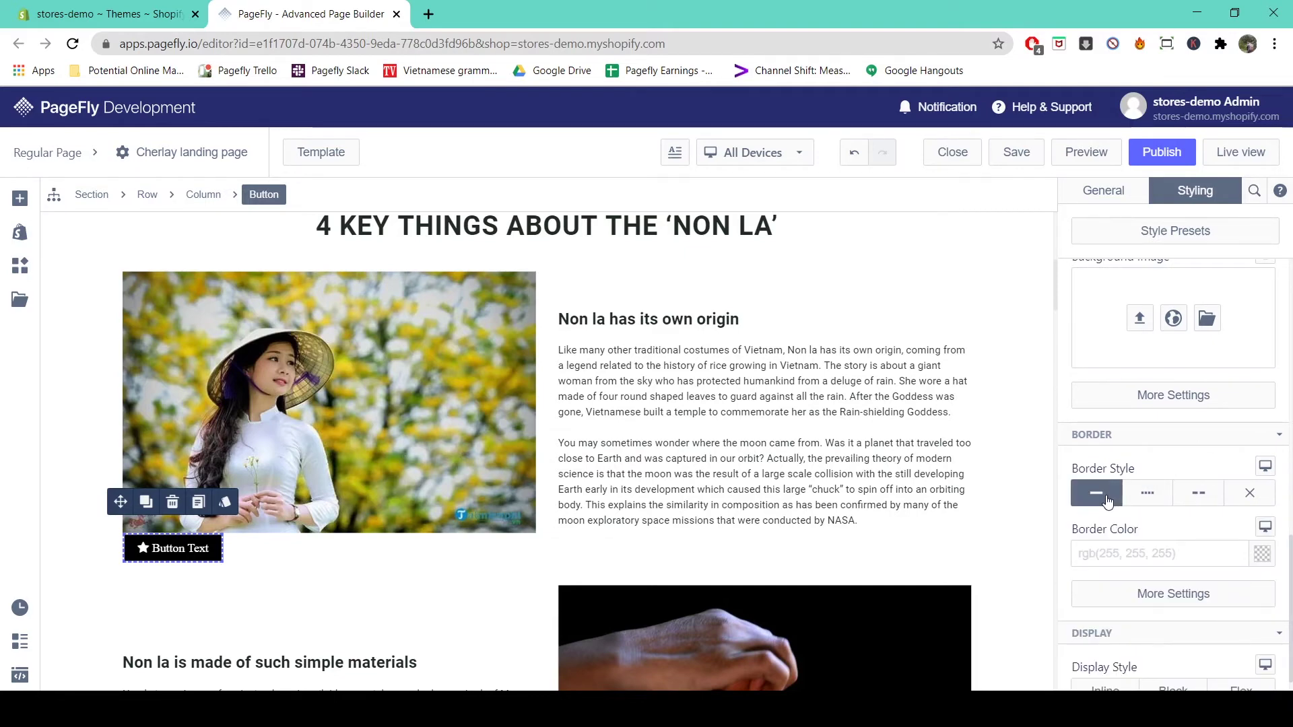
pyautogui.click(1262, 554)
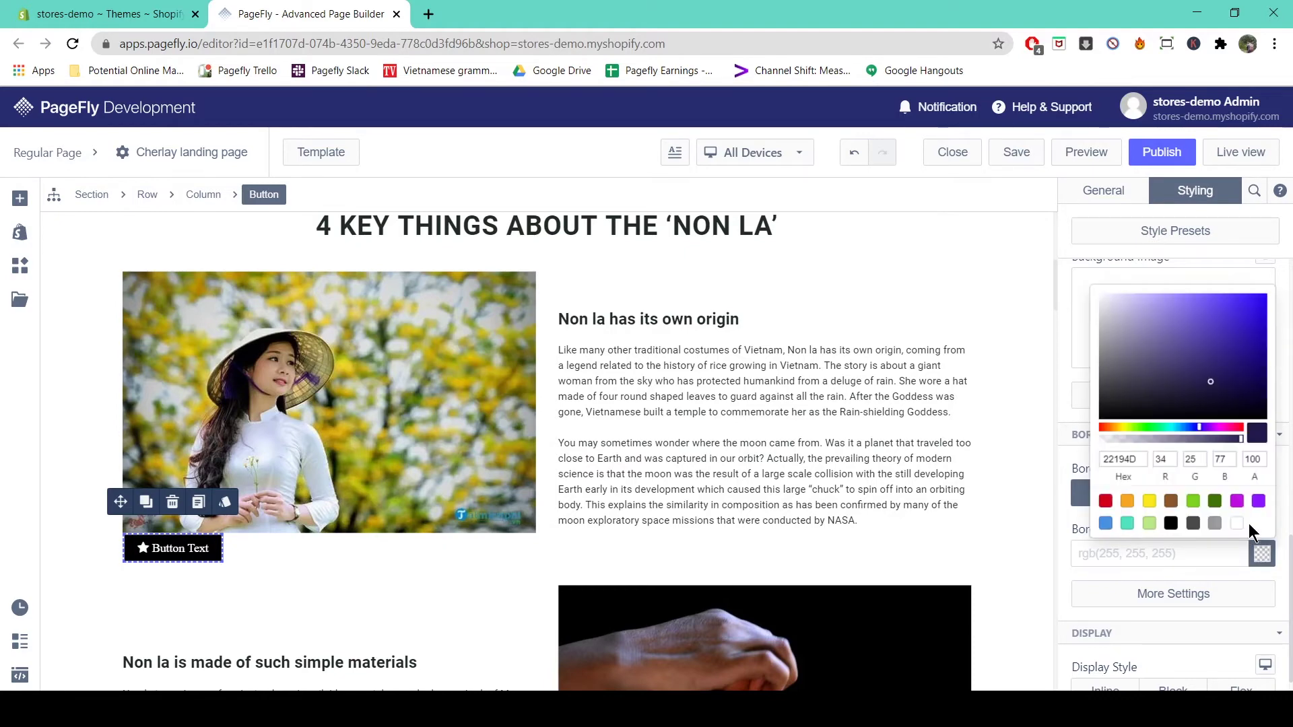
pyautogui.click(1236, 506)
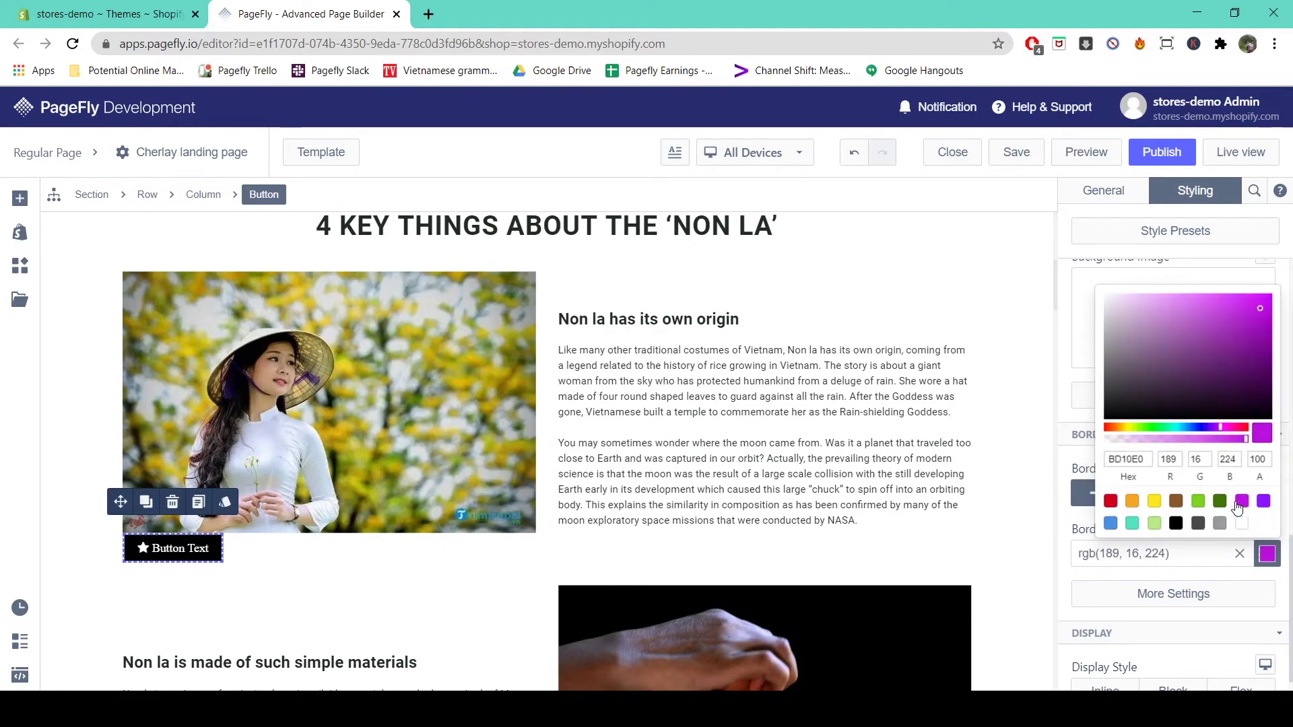
pyautogui.click(1065, 573)
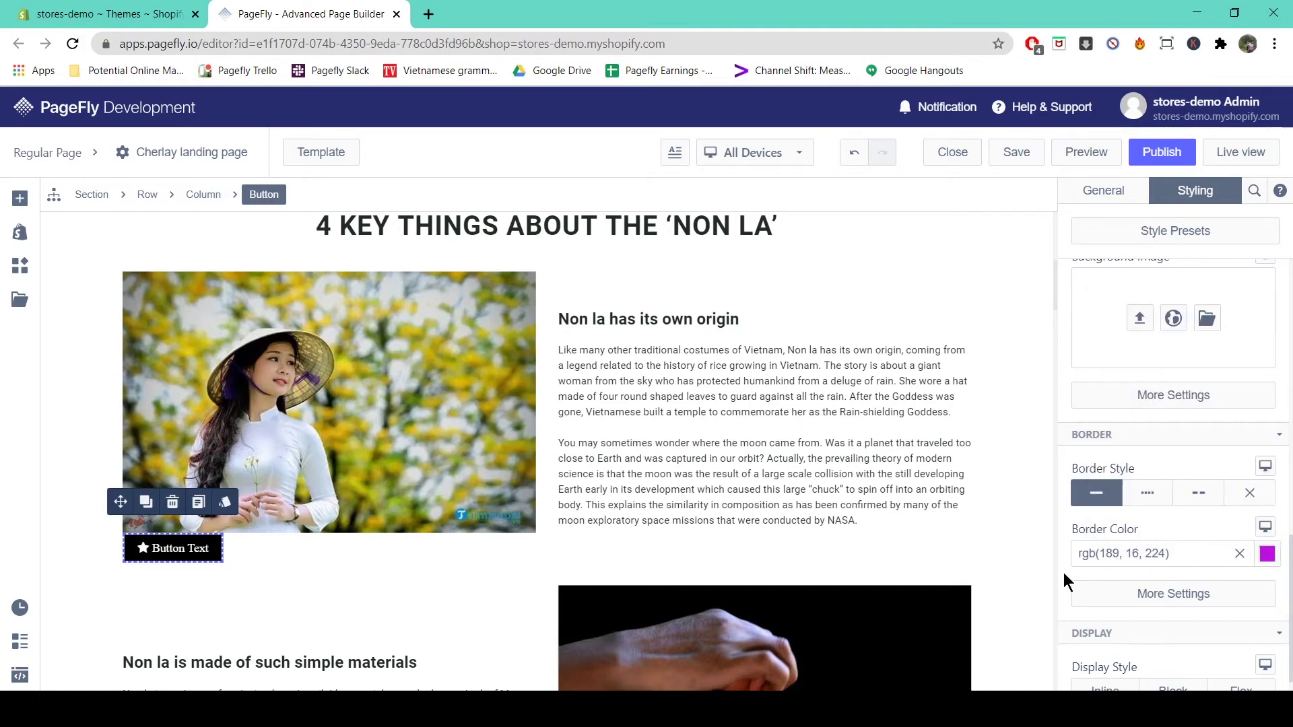
# Step: Set the button's hover-state border width to 3 px on all sides and its border radius to 20 px
pyautogui.click(1127, 596)
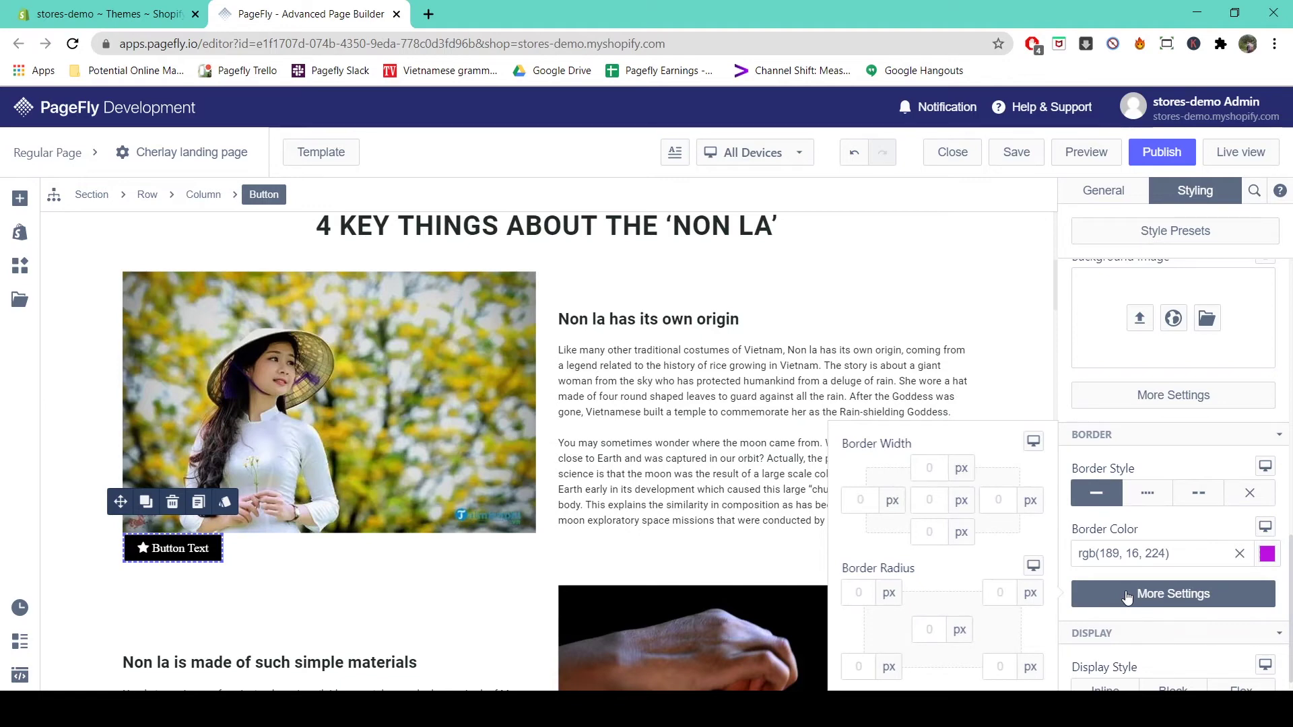
pyautogui.click(943, 508)
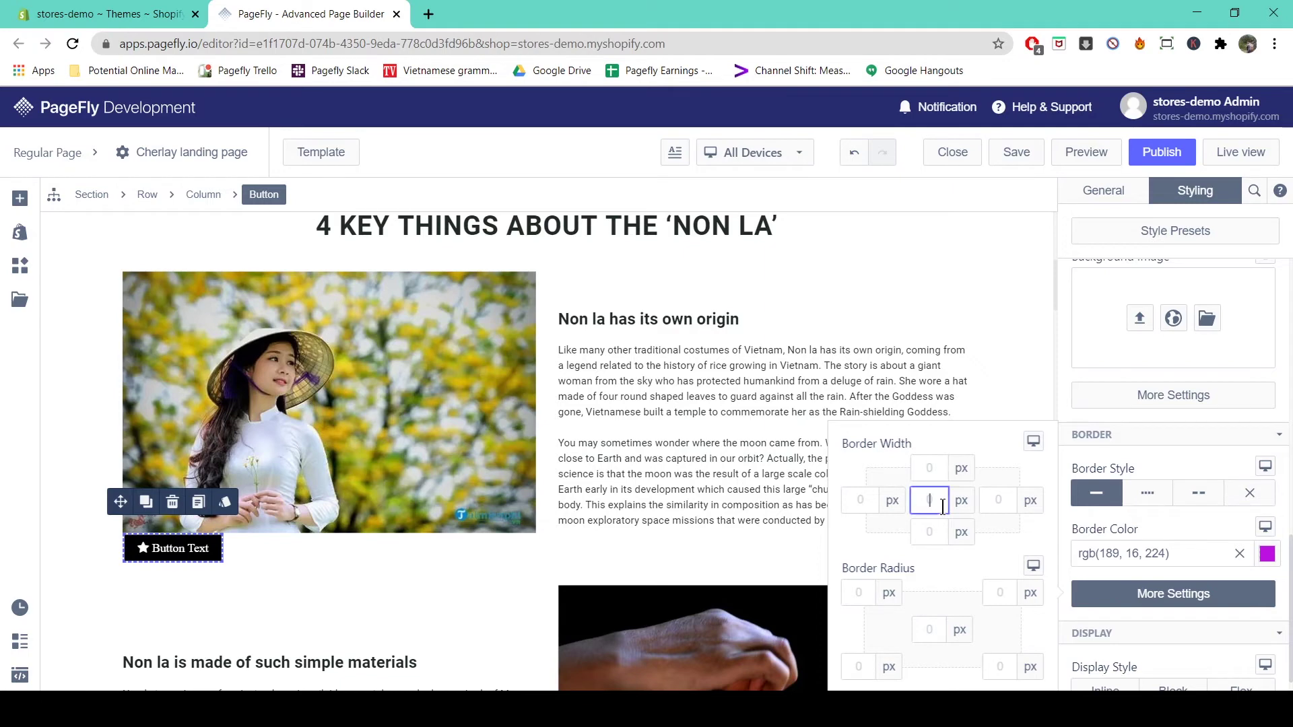
pyautogui.write('3')
pyautogui.click(936, 630)
pyautogui.write('20')
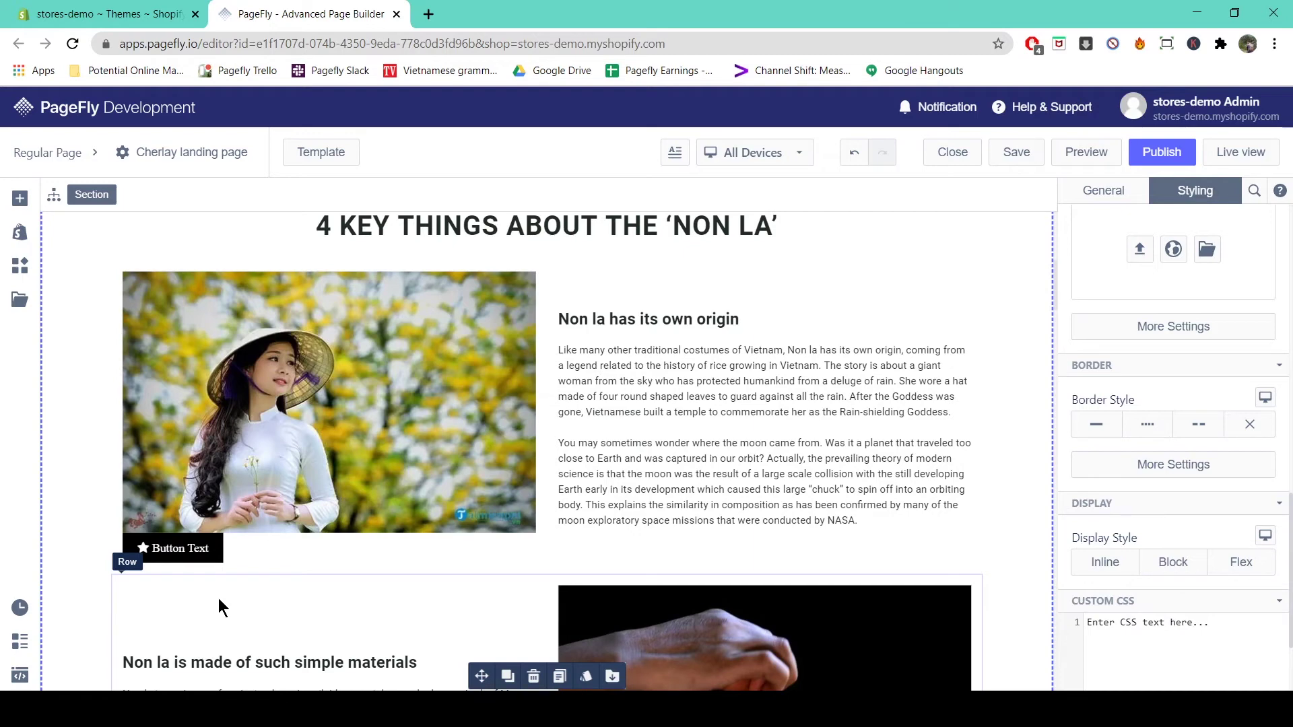
# Step: Publish the page and try the customized button below the woman's photo in the live view
pyautogui.click(1161, 154)
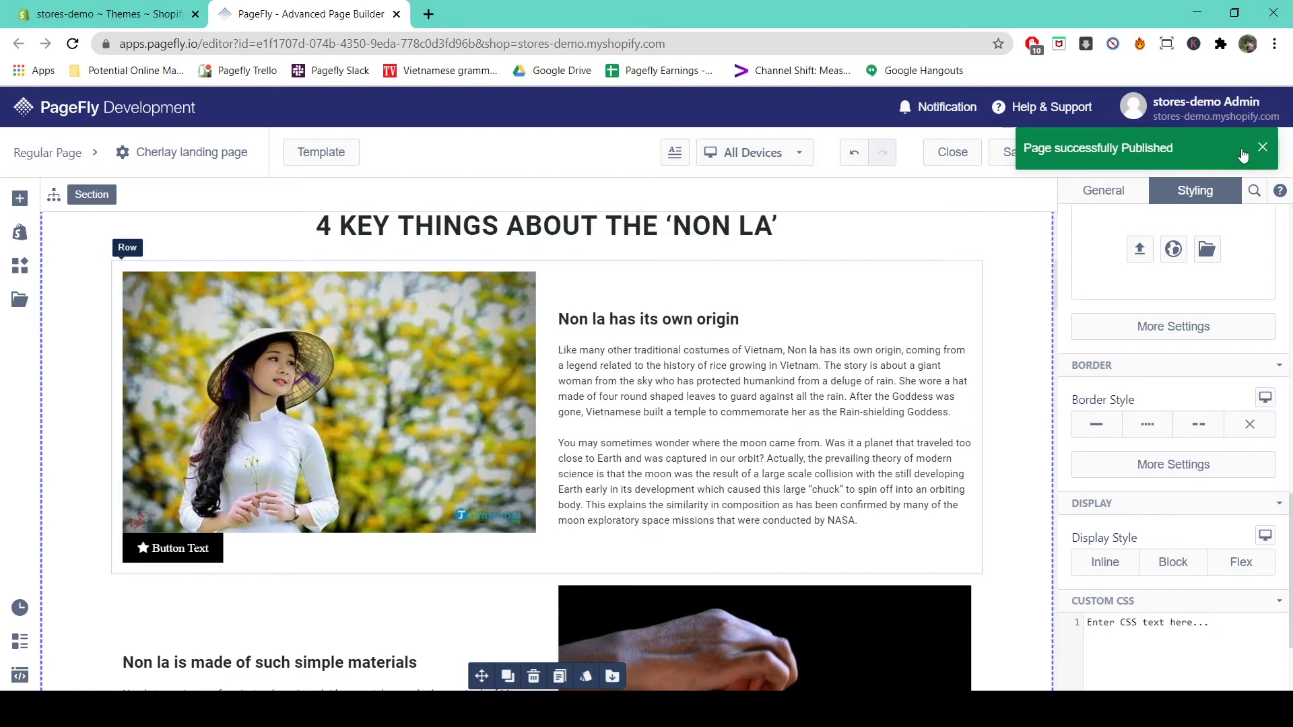
pyautogui.click(1265, 150)
pyautogui.click(1256, 155)
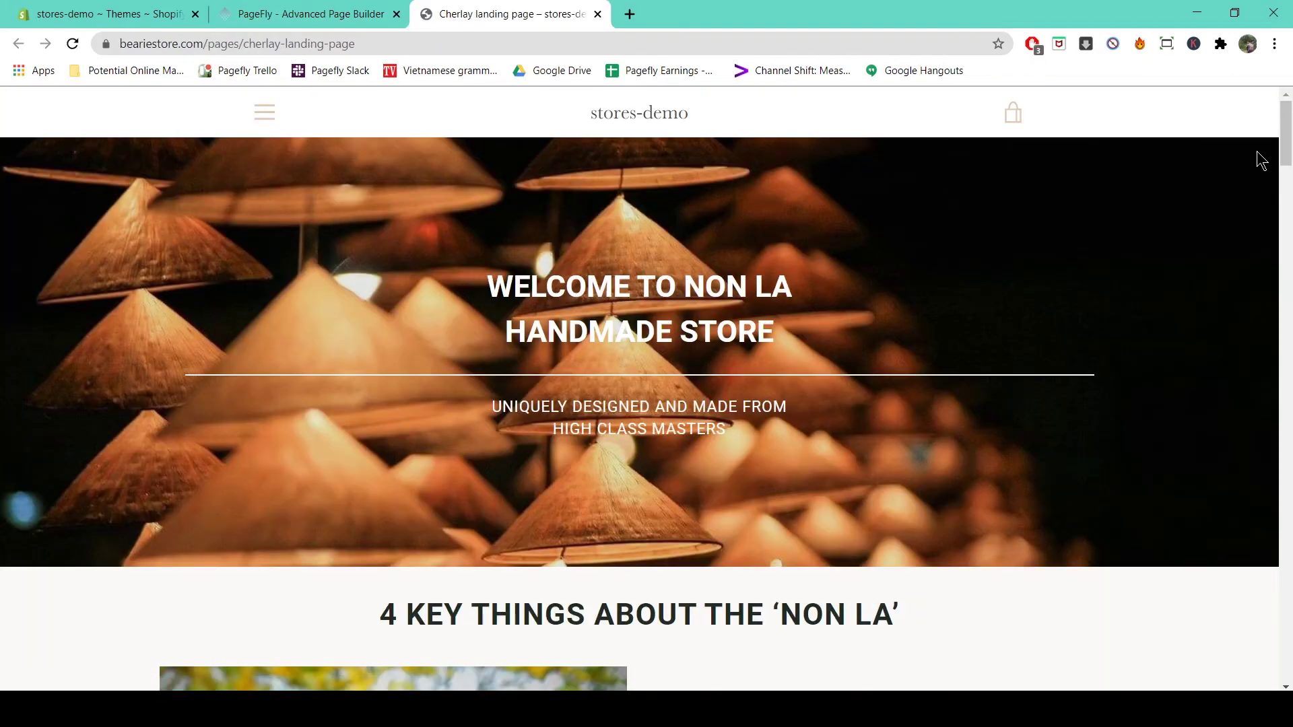
pyautogui.scroll(-3, 1258, 159)
pyautogui.scroll(-3, 1258, 162)
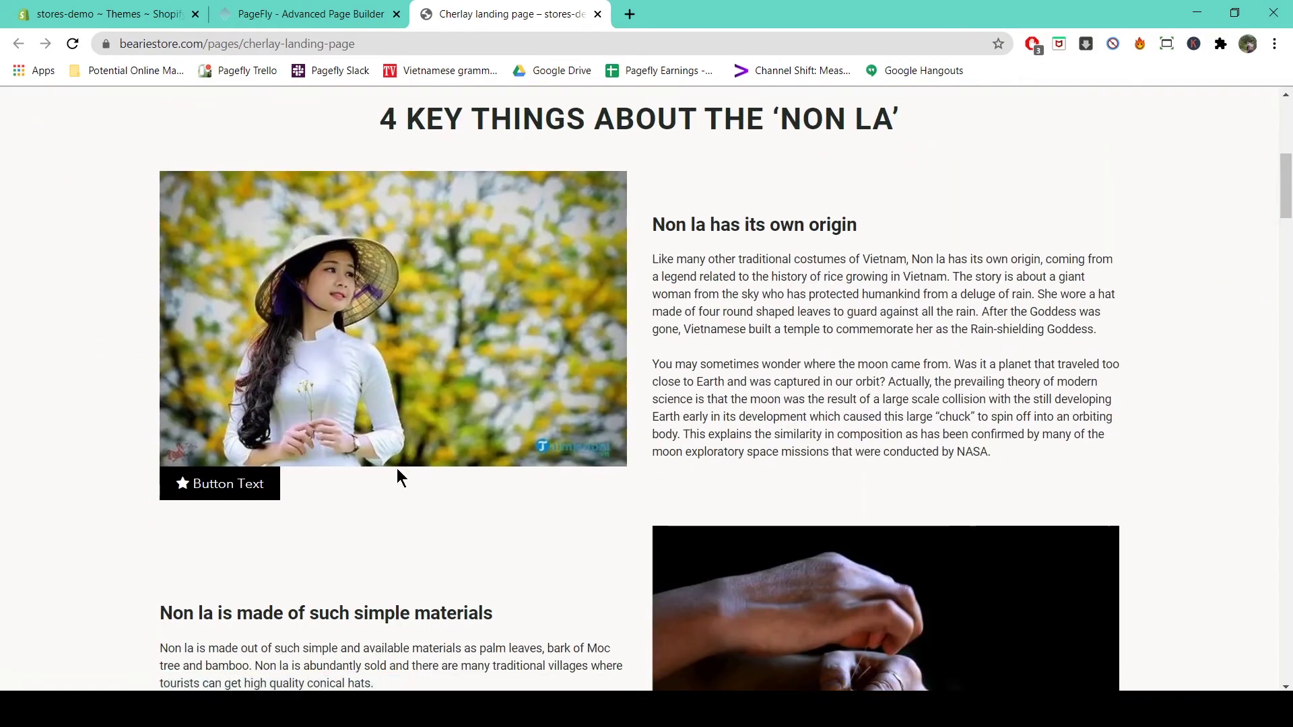
pyautogui.click(223, 499)
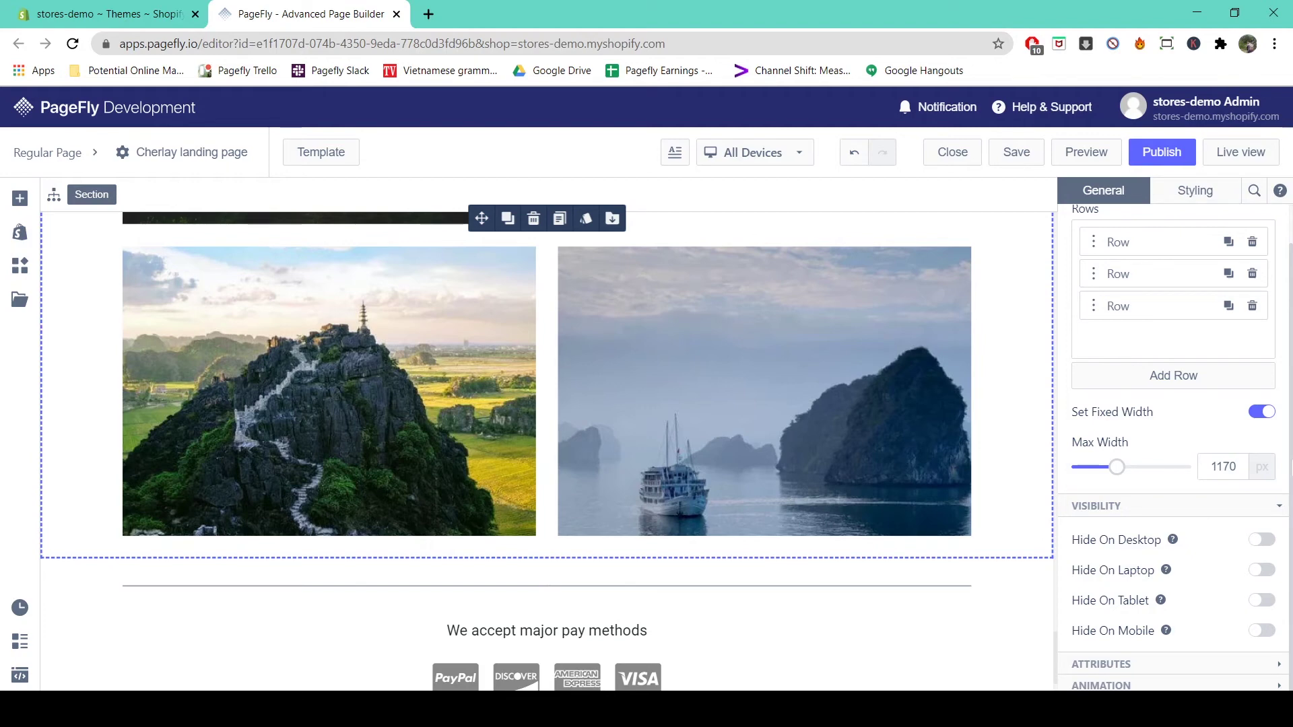
# Step: Add a Product Image element without thumbnails below the two landscape photos, in the layout's first variant
pyautogui.click(20, 233)
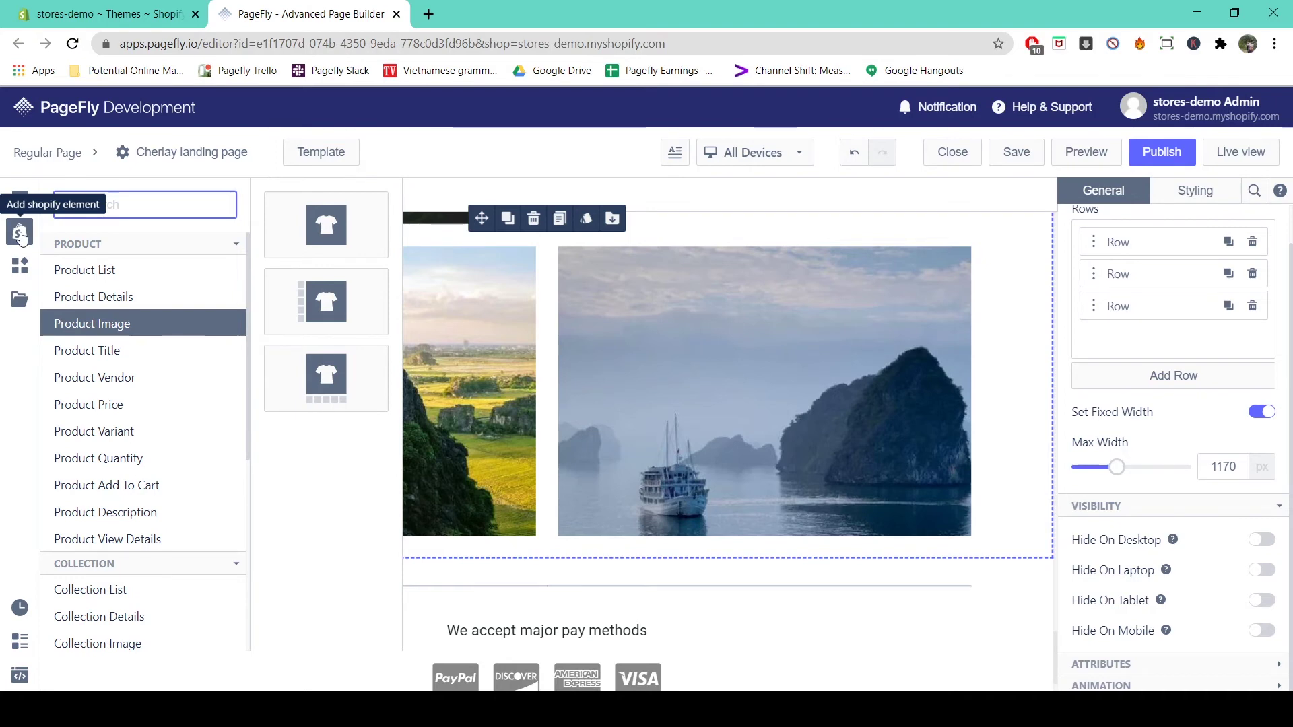
pyautogui.click(143, 298)
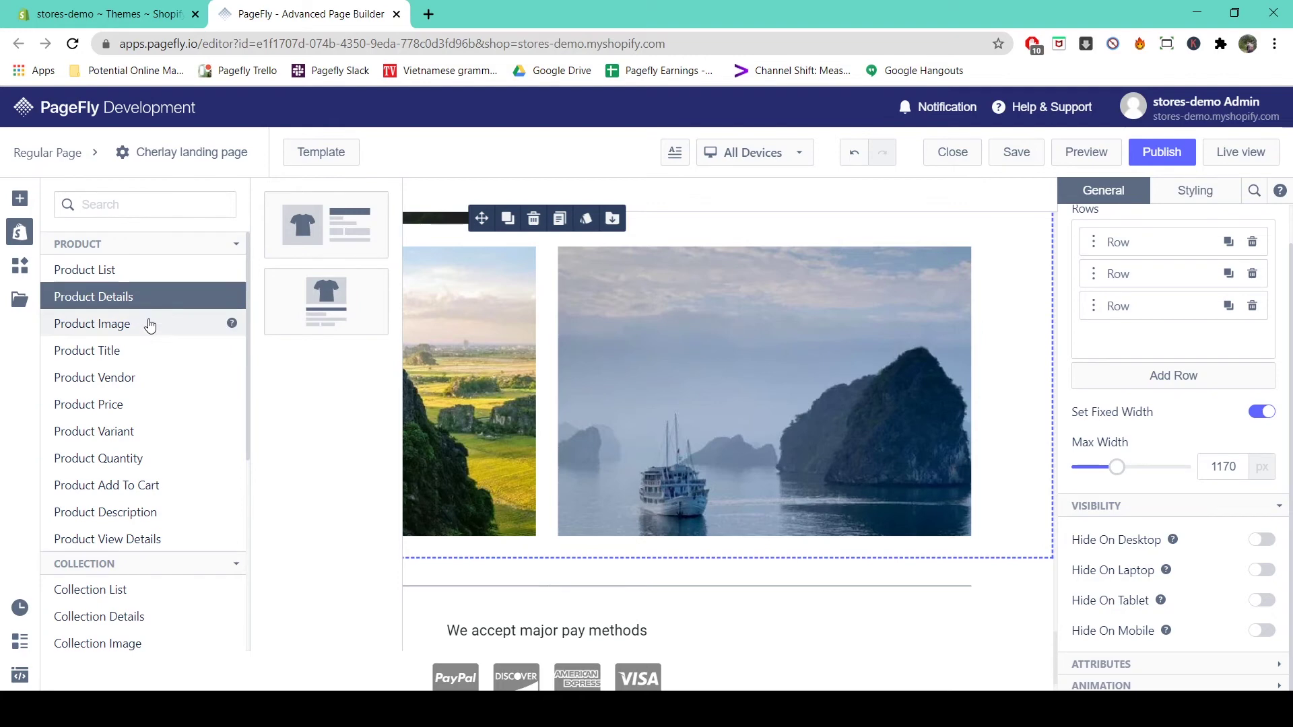
pyautogui.click(150, 326)
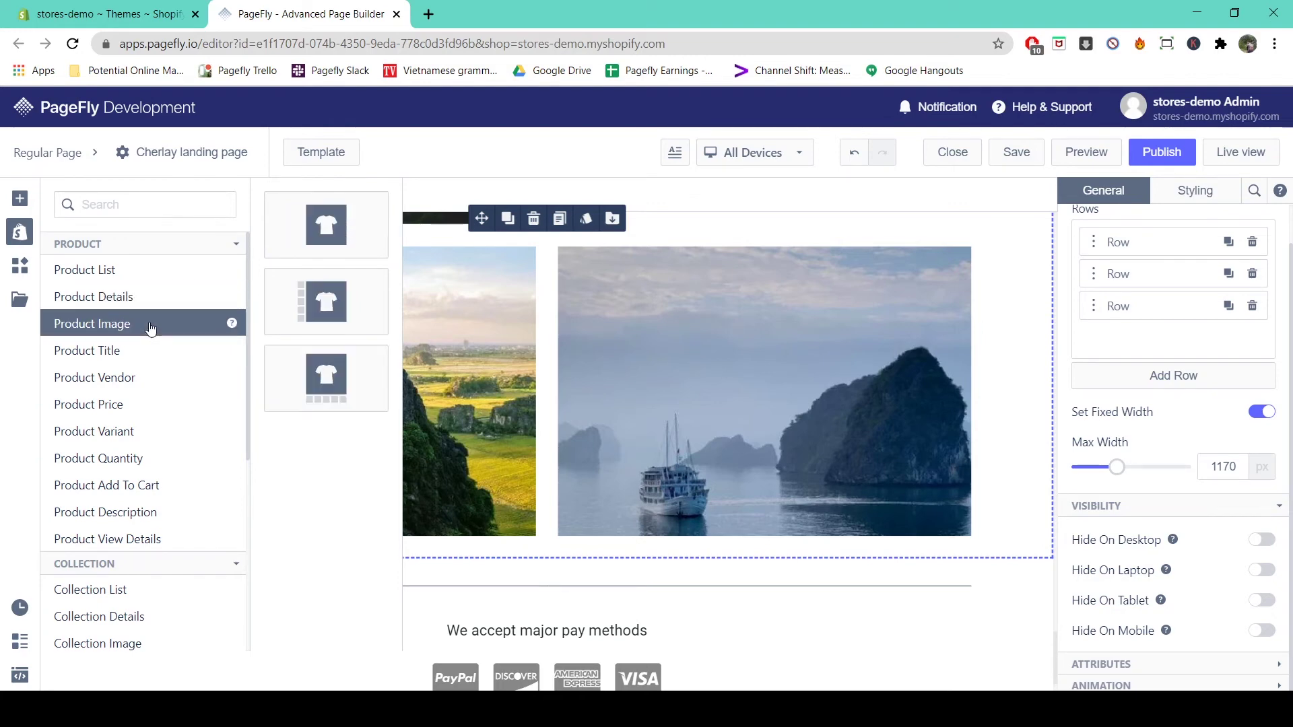
pyautogui.moveTo(330, 228); pyautogui.dragTo(543, 544)
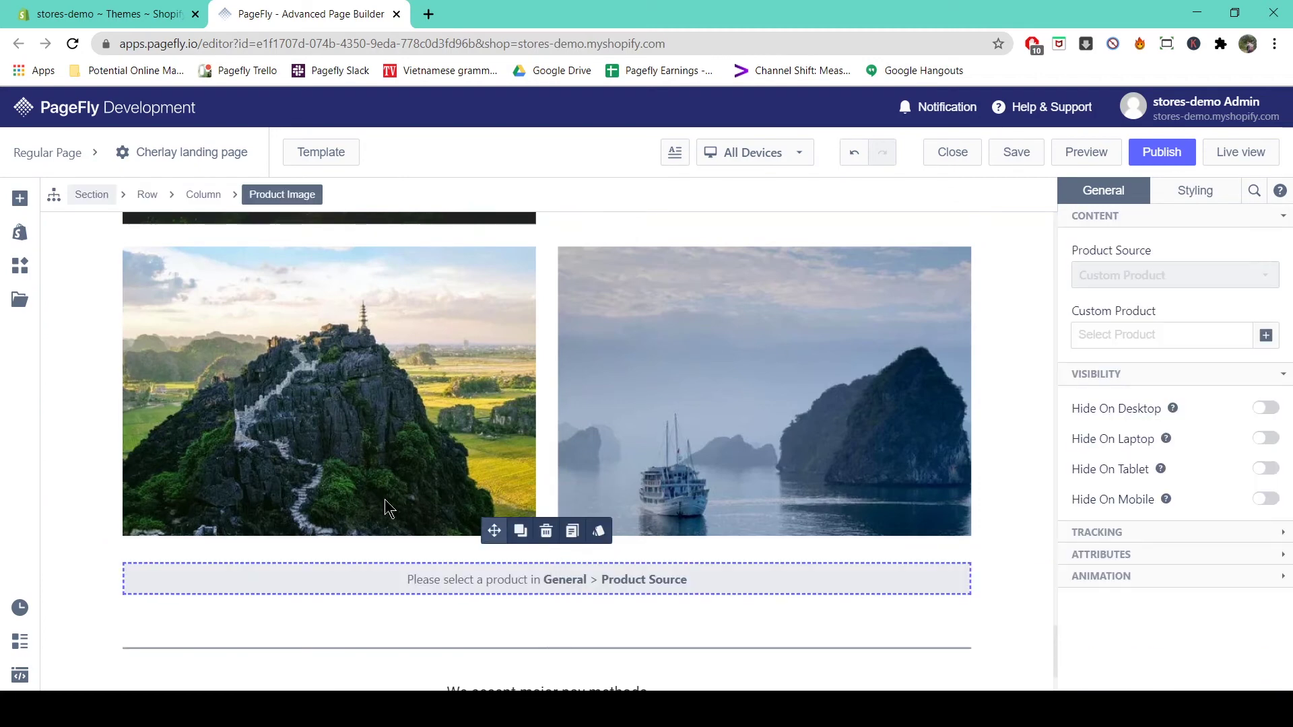
# Step: Add a Product Add To Cart element with the cart icon after the text, directly below the product image element
pyautogui.click(18, 233)
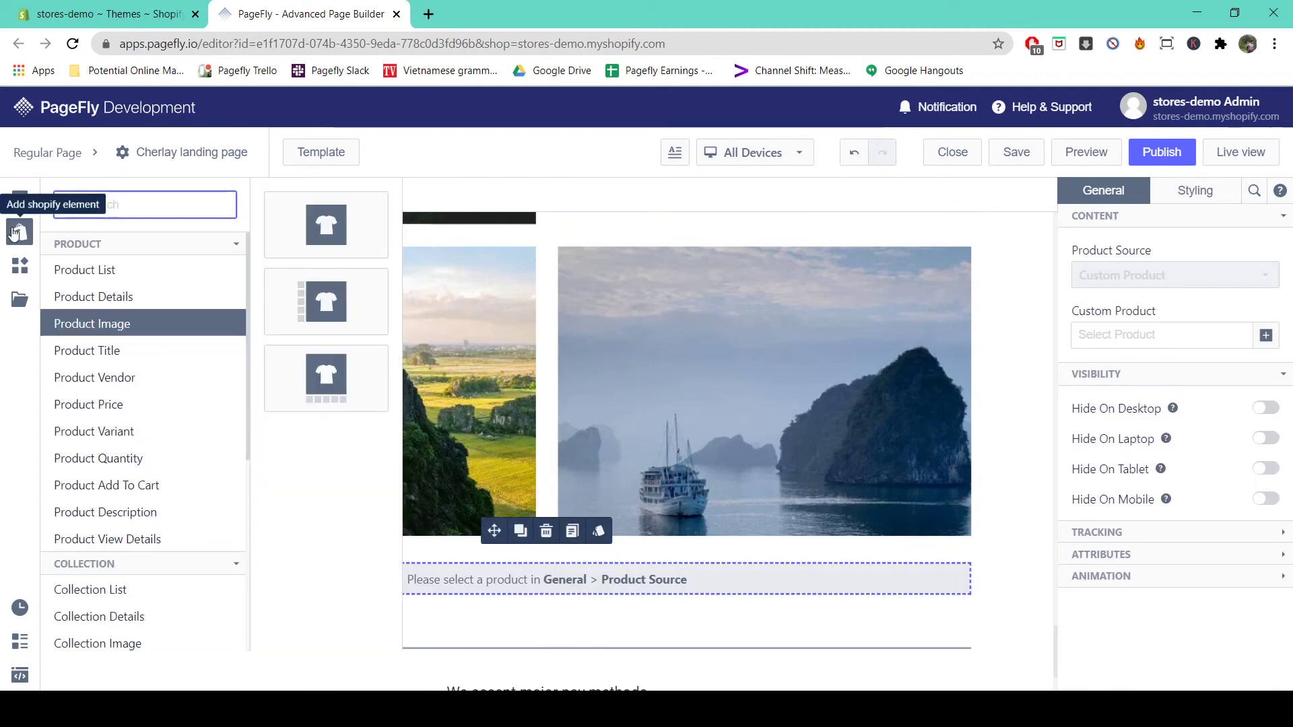
pyautogui.click(141, 486)
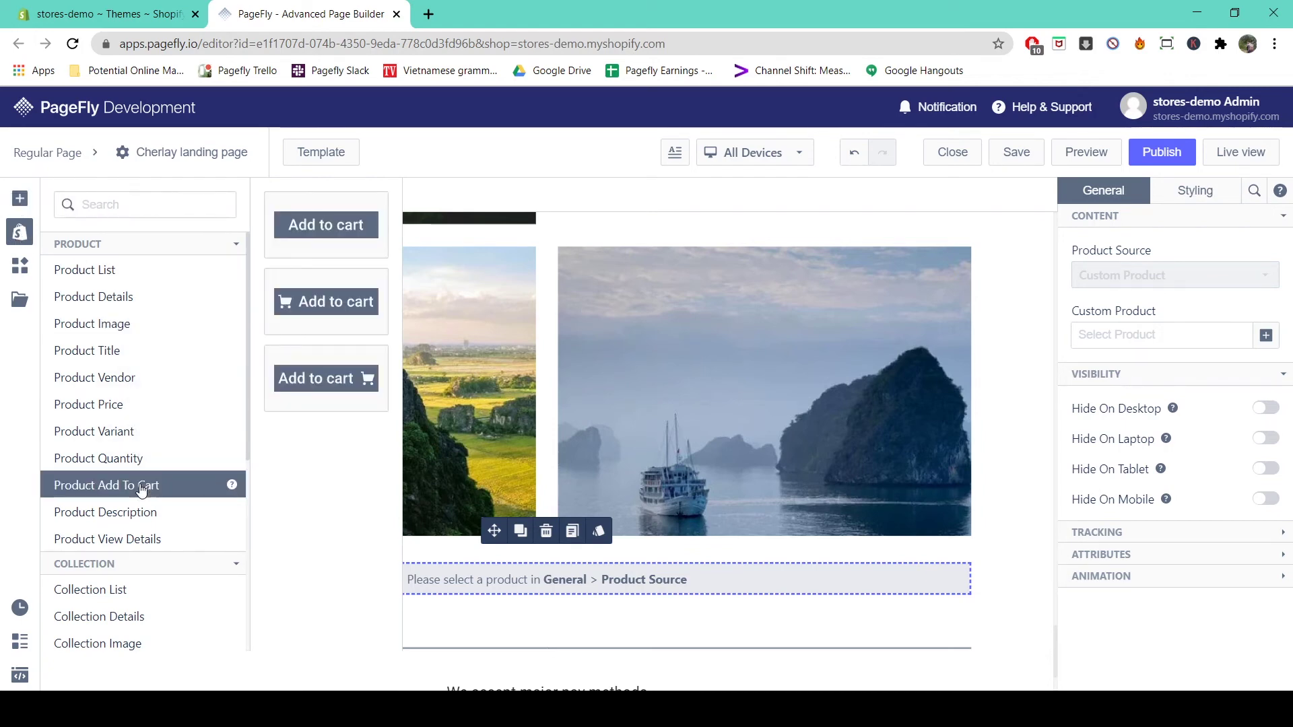
pyautogui.moveTo(303, 394); pyautogui.dragTo(549, 600)
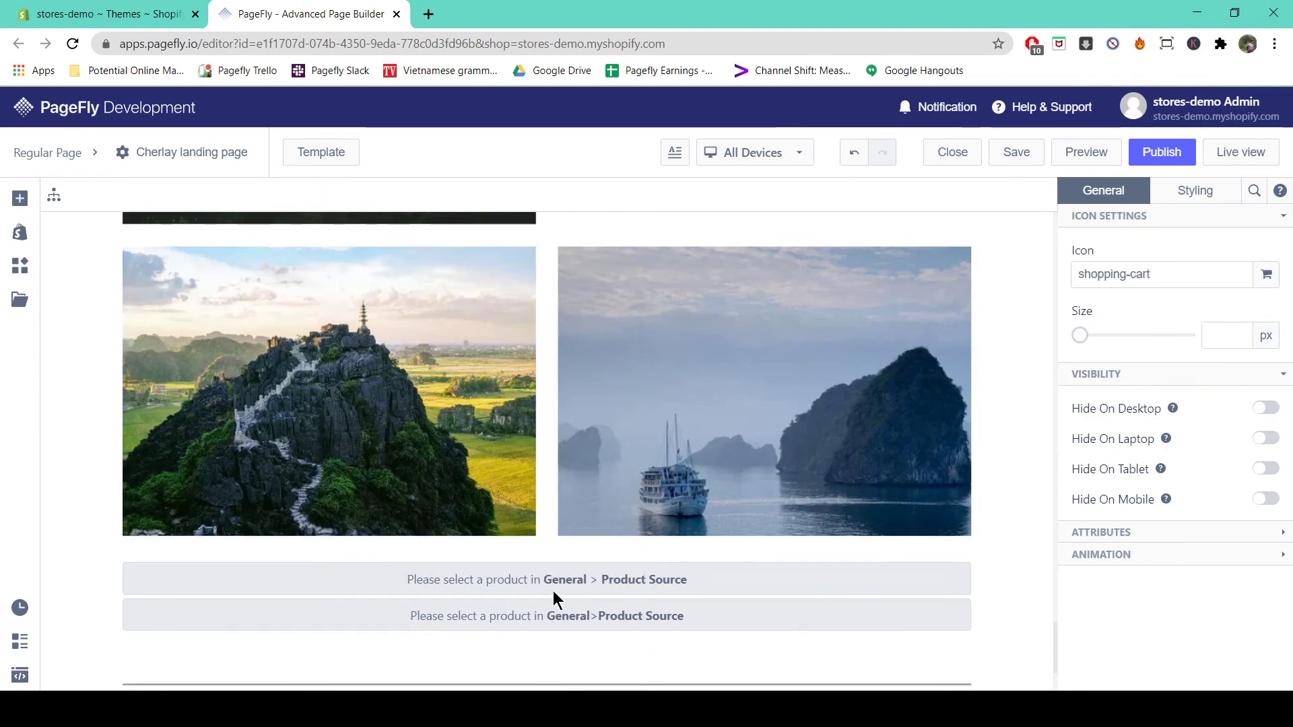
# Step: Assign the product "3/4 sleeve raglan shirt - Bearie_Shy" to the product image element
pyautogui.click(567, 586)
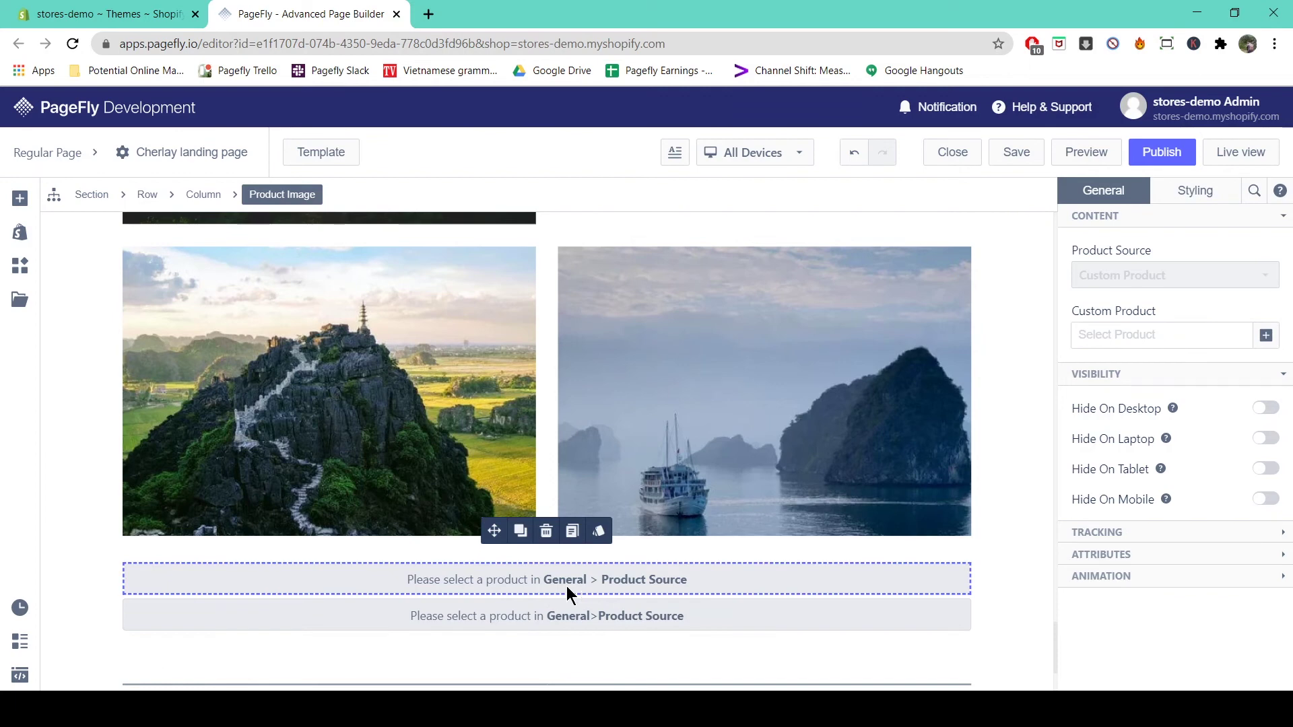
pyautogui.click(1266, 336)
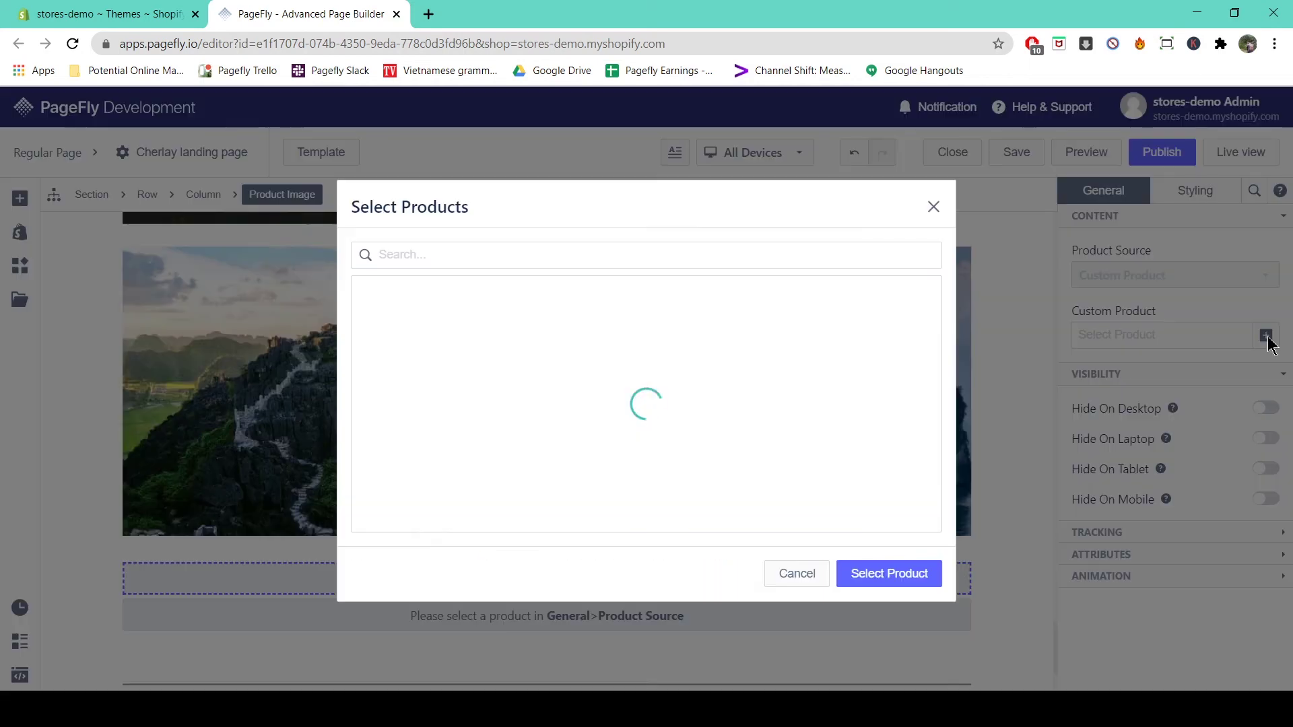
pyautogui.click(556, 407)
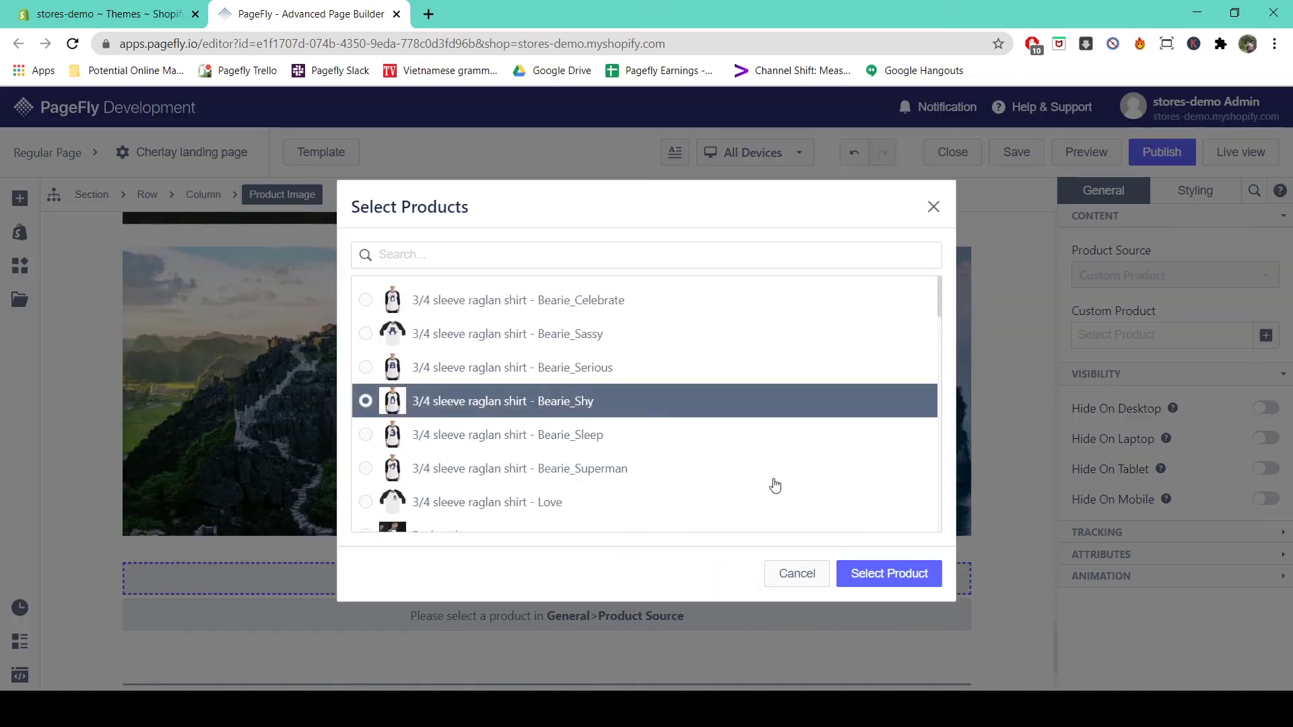
pyautogui.click(889, 575)
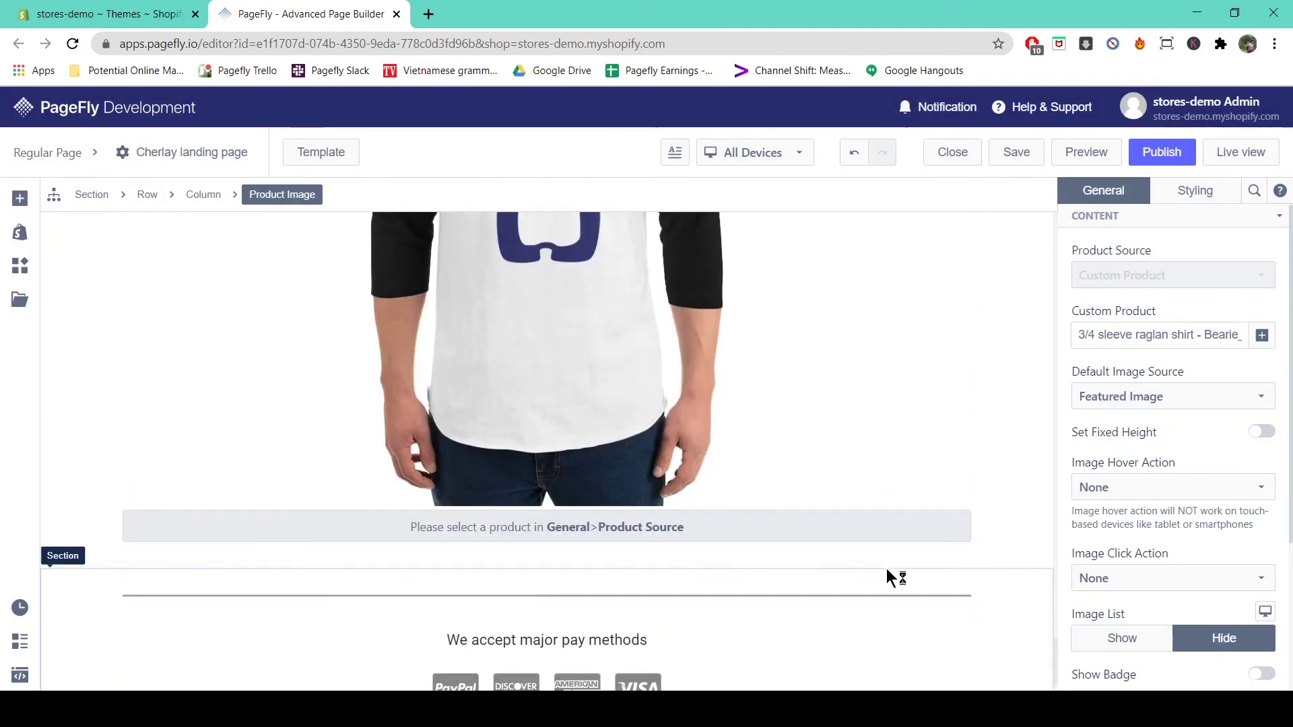
# Step: Assign the product "3/4 sleeve raglan shirt - Bearie_Shy" to the add-to-cart element
pyautogui.click(701, 535)
pyautogui.click(1266, 337)
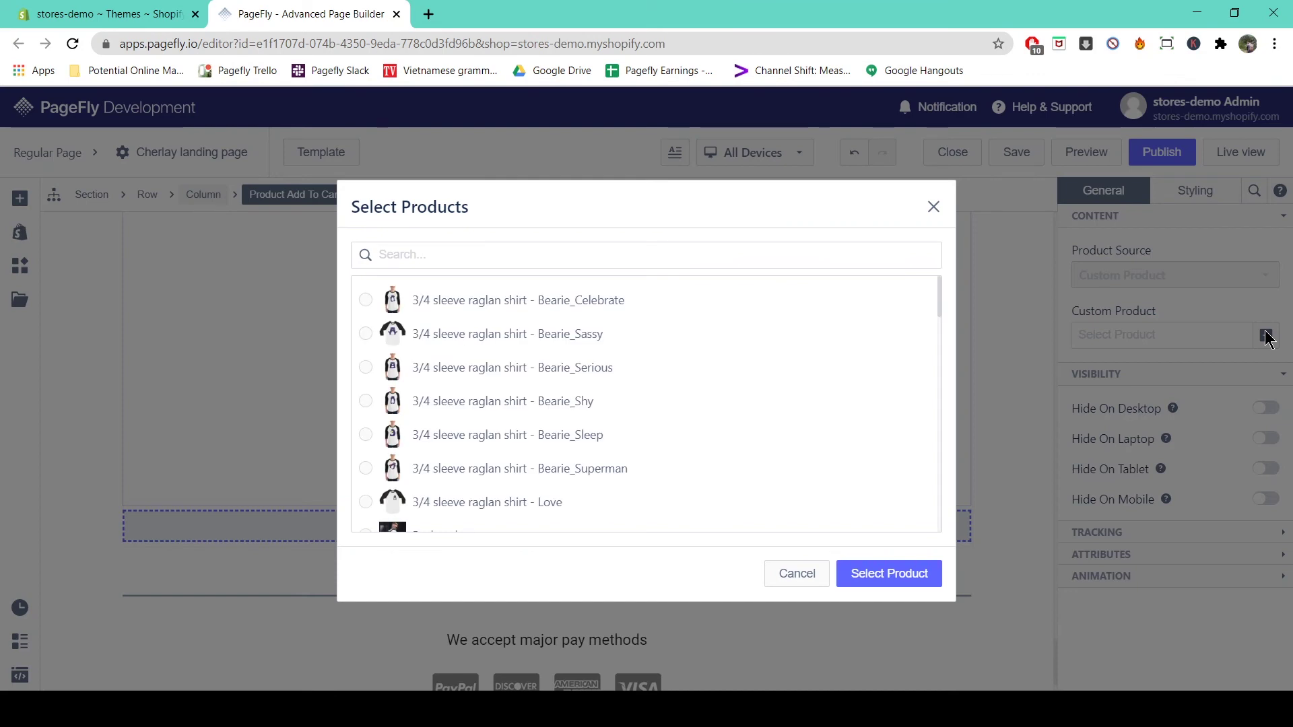
pyautogui.click(494, 404)
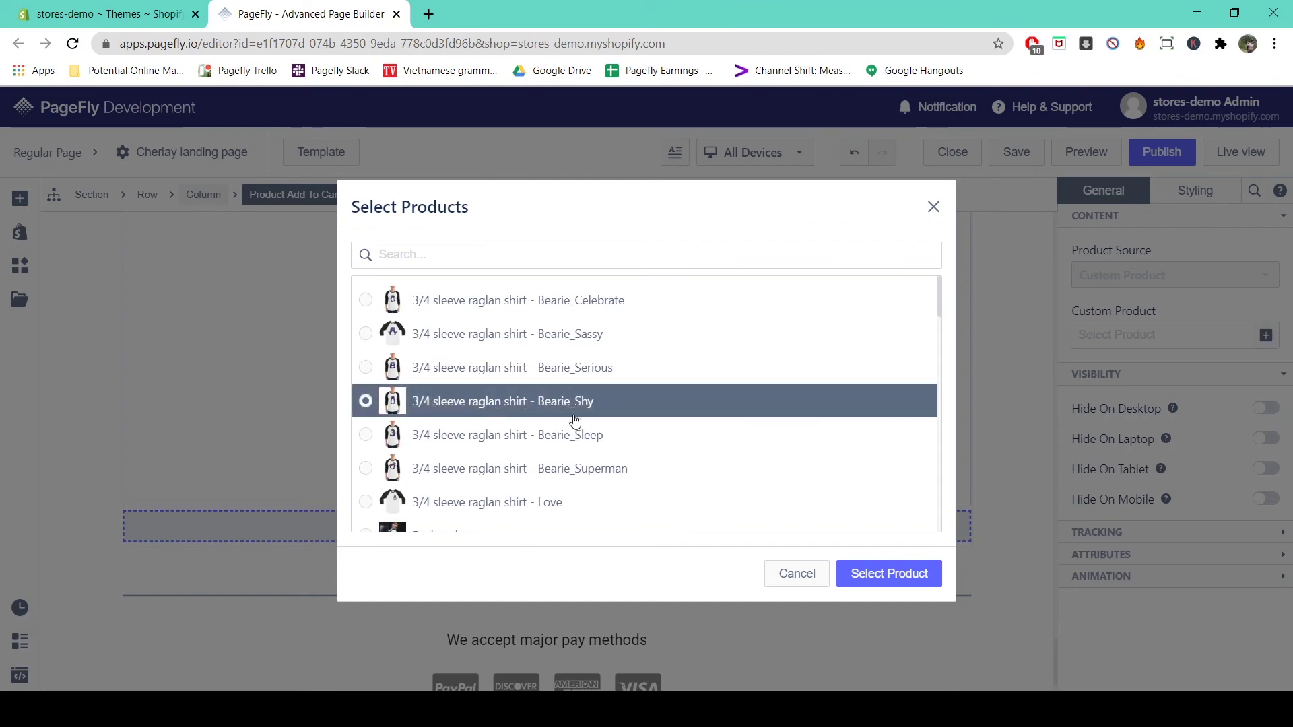
pyautogui.click(903, 575)
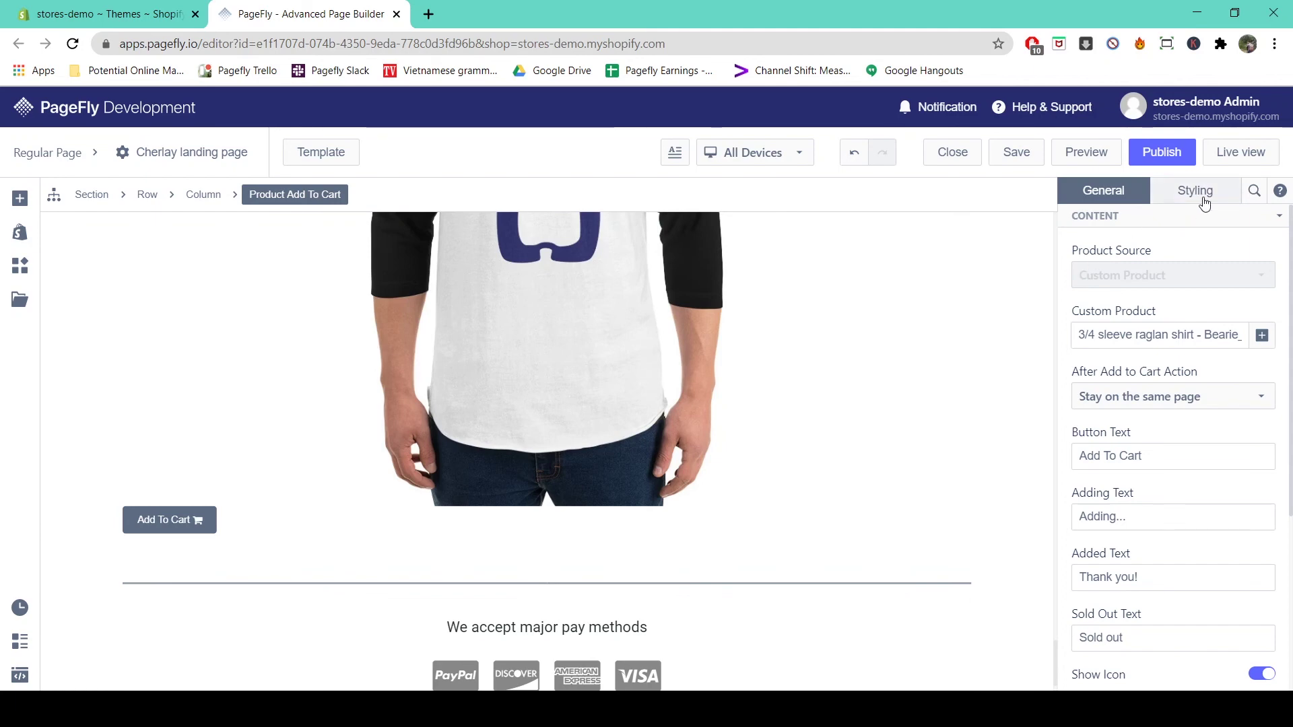
# Step: Publish the page and check the product image and Add To Cart button near the end of the live page
pyautogui.click(1168, 154)
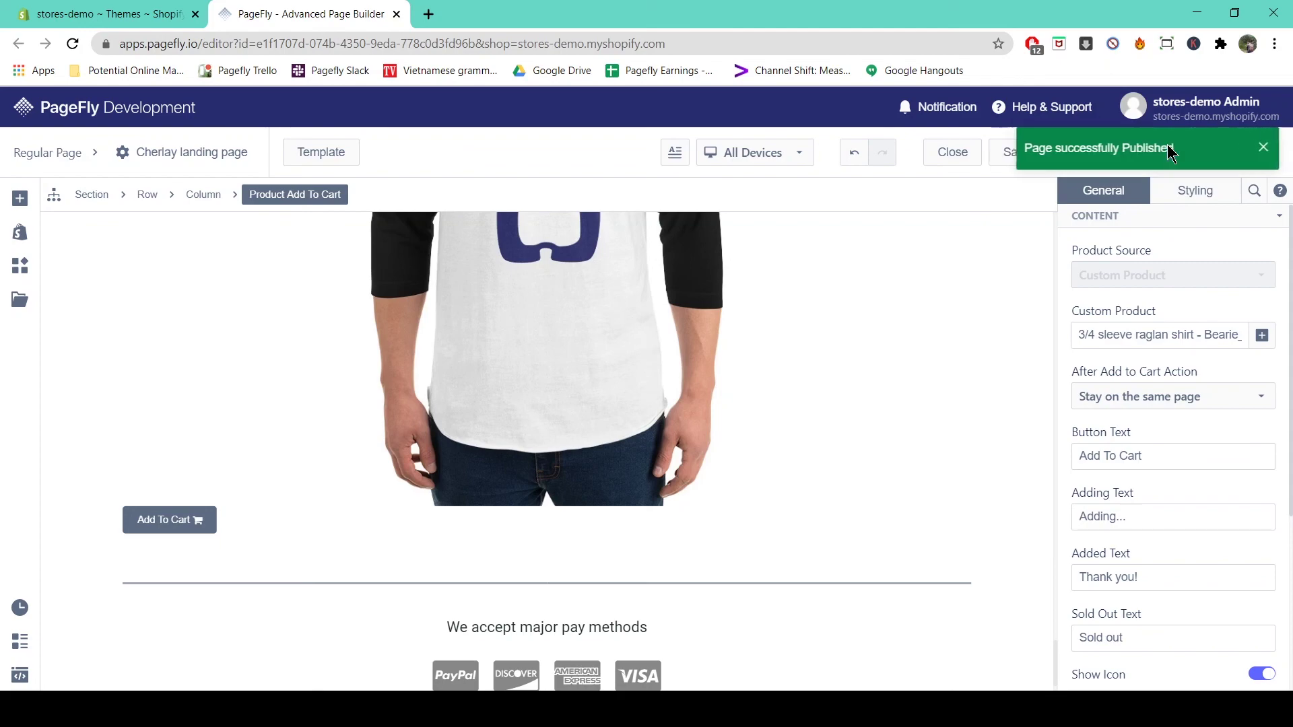
pyautogui.click(1263, 147)
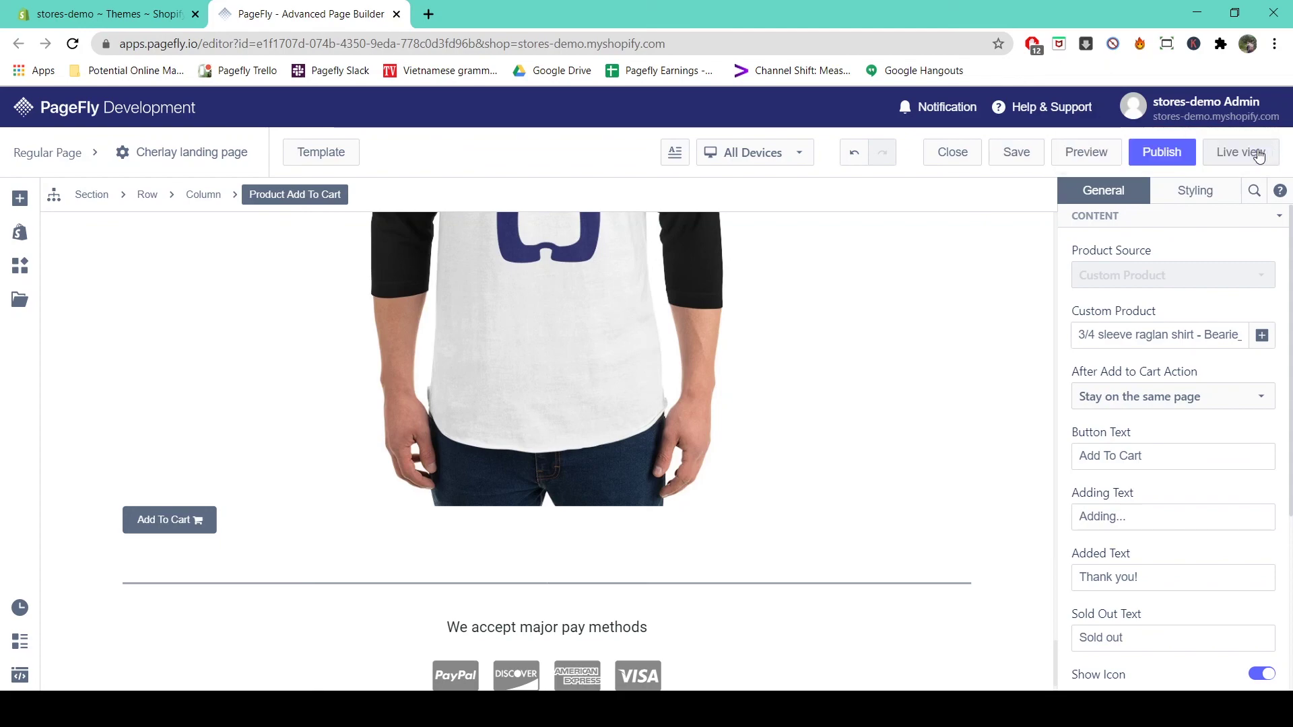
pyautogui.click(1257, 154)
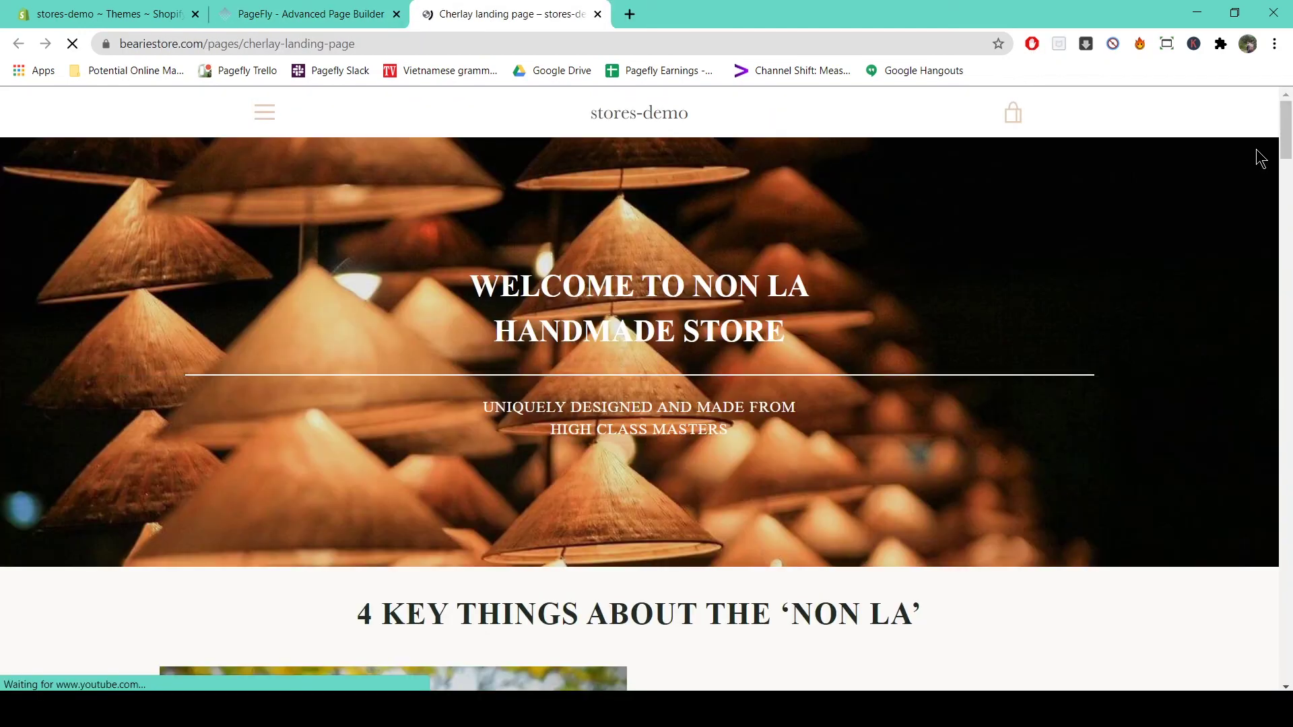
pyautogui.scroll(-20, 1255, 148)
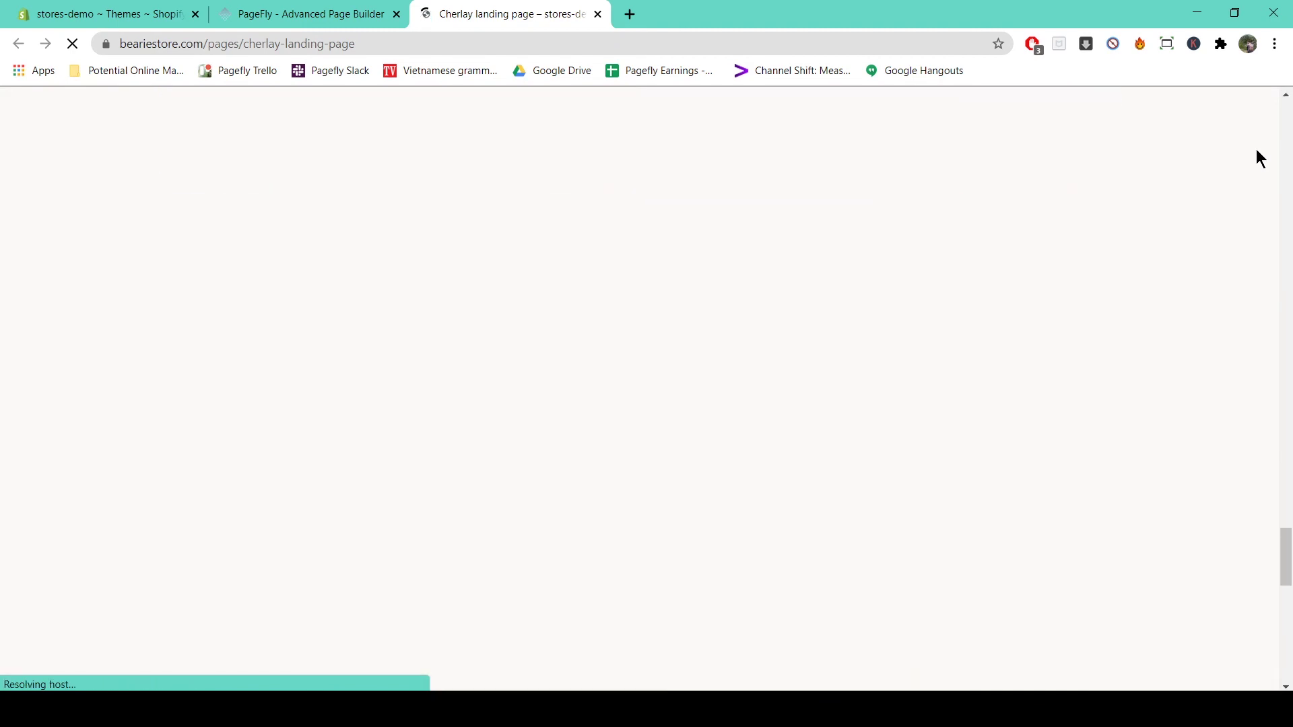
pyautogui.scroll(-4, 1255, 148)
pyautogui.scroll(9, 1256, 148)
pyautogui.scroll(-3, 1255, 148)
pyautogui.scroll(-4, 1255, 148)
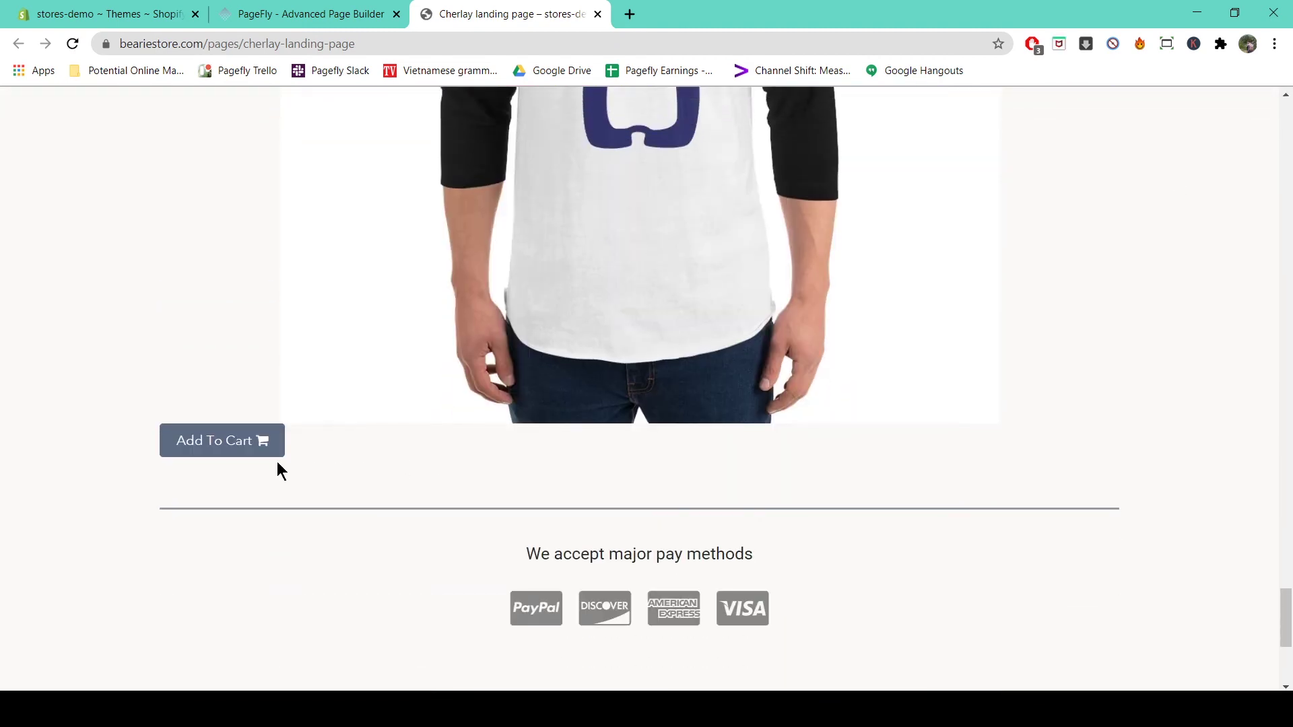